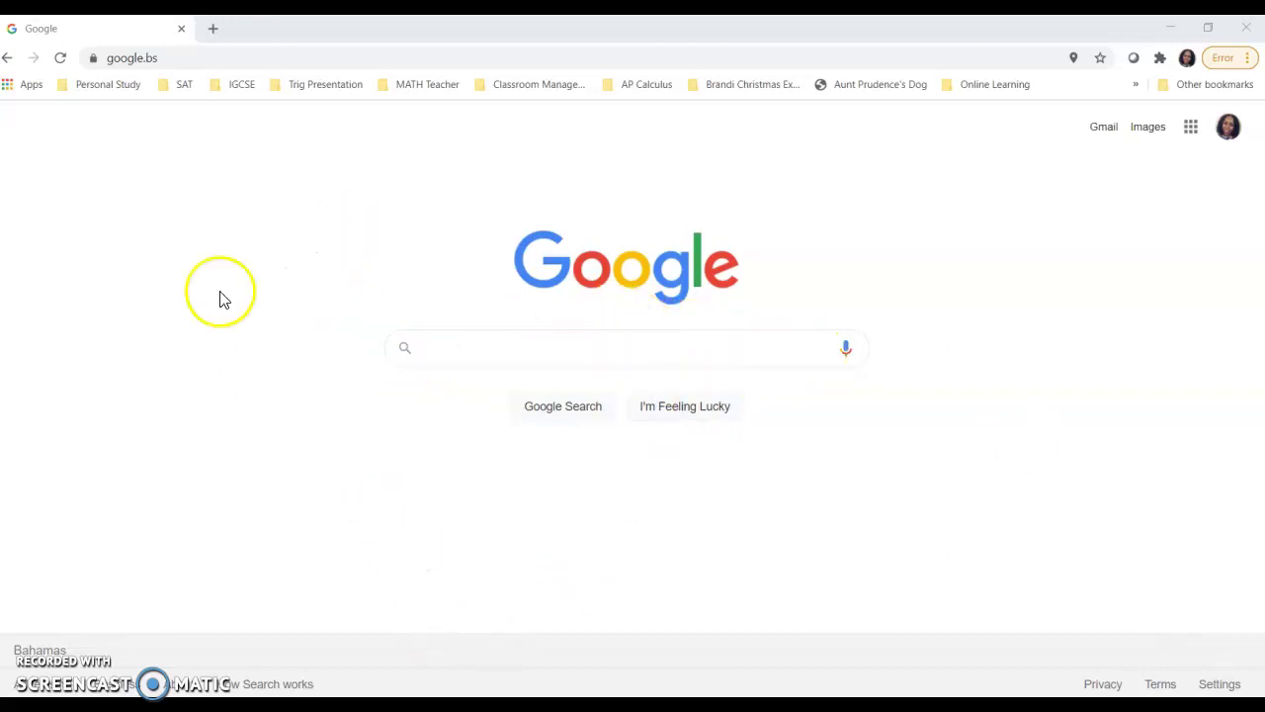
- Go to forms.office.com in Chrome to reach the Microsoft Forms My forms page
click(168, 55)
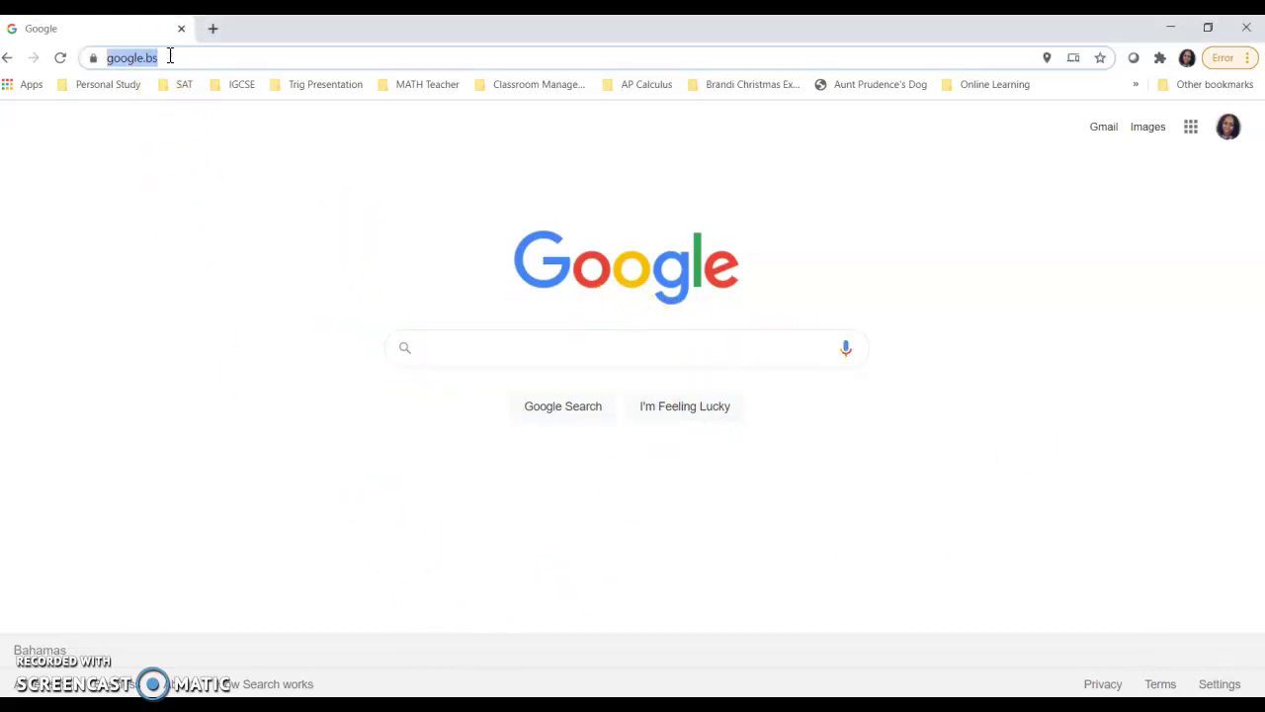
text(forms.office.com)
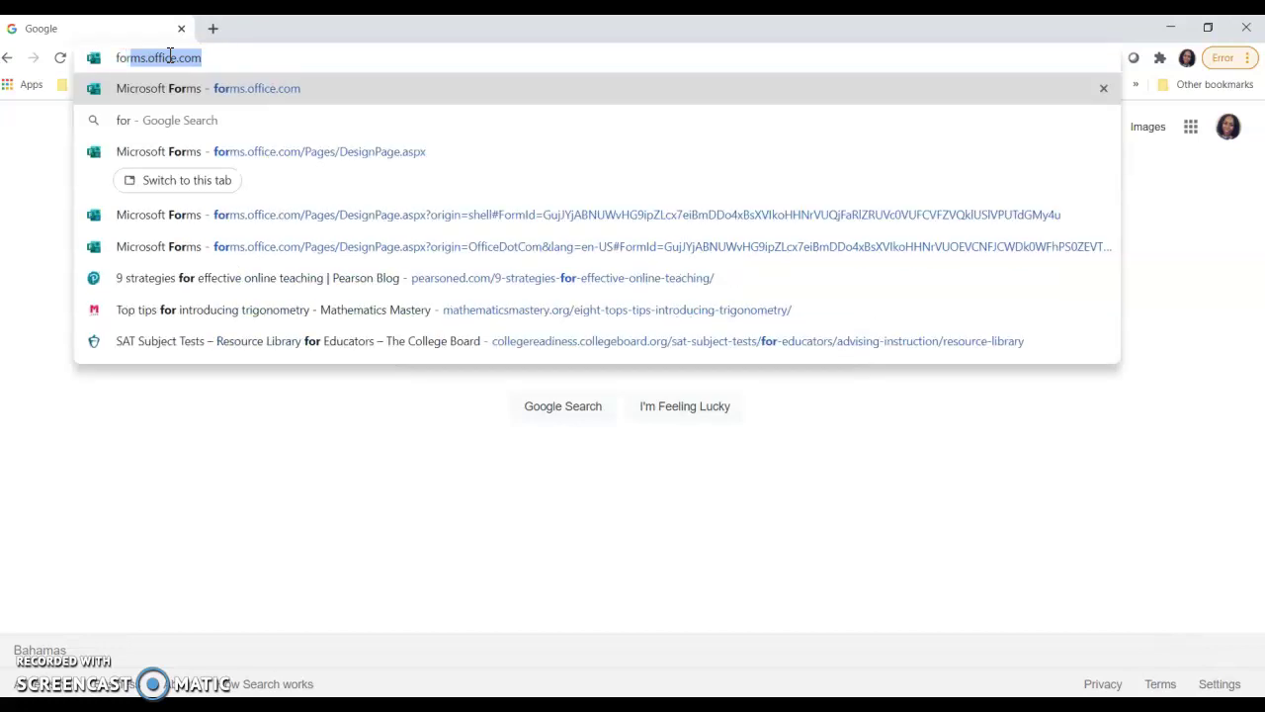
key(Return)
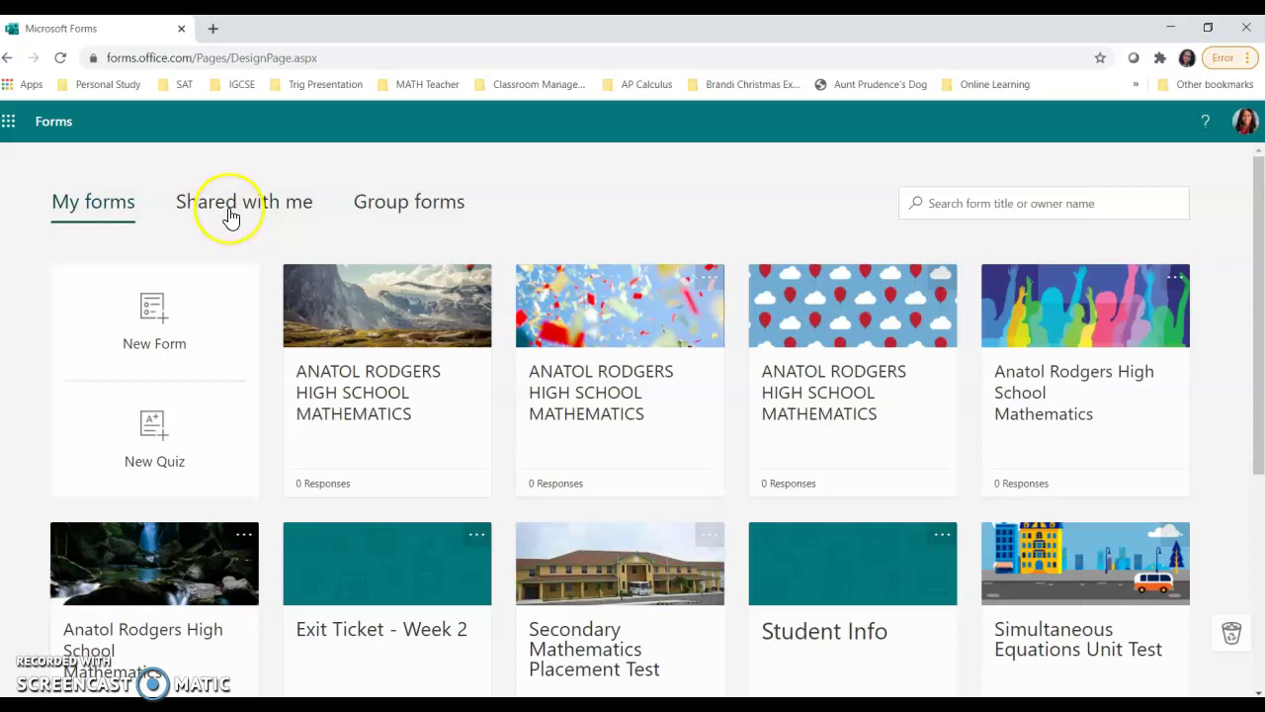
click(229, 217)
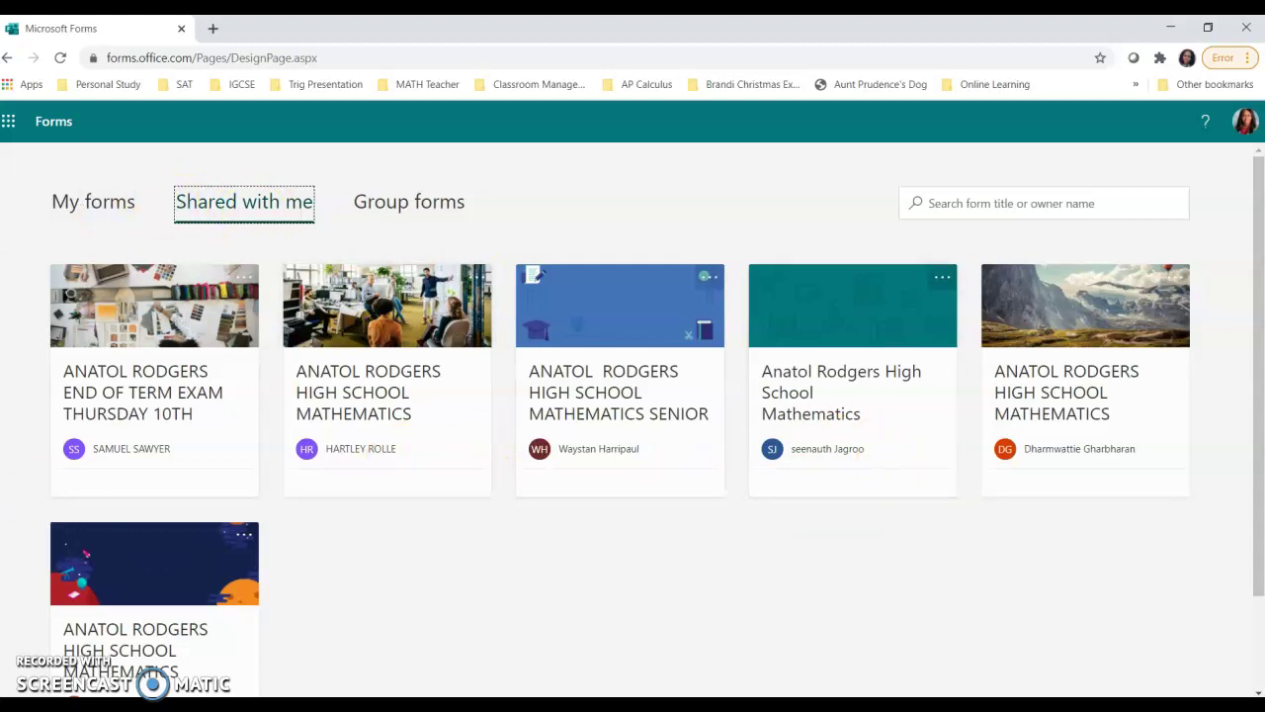
click(106, 205)
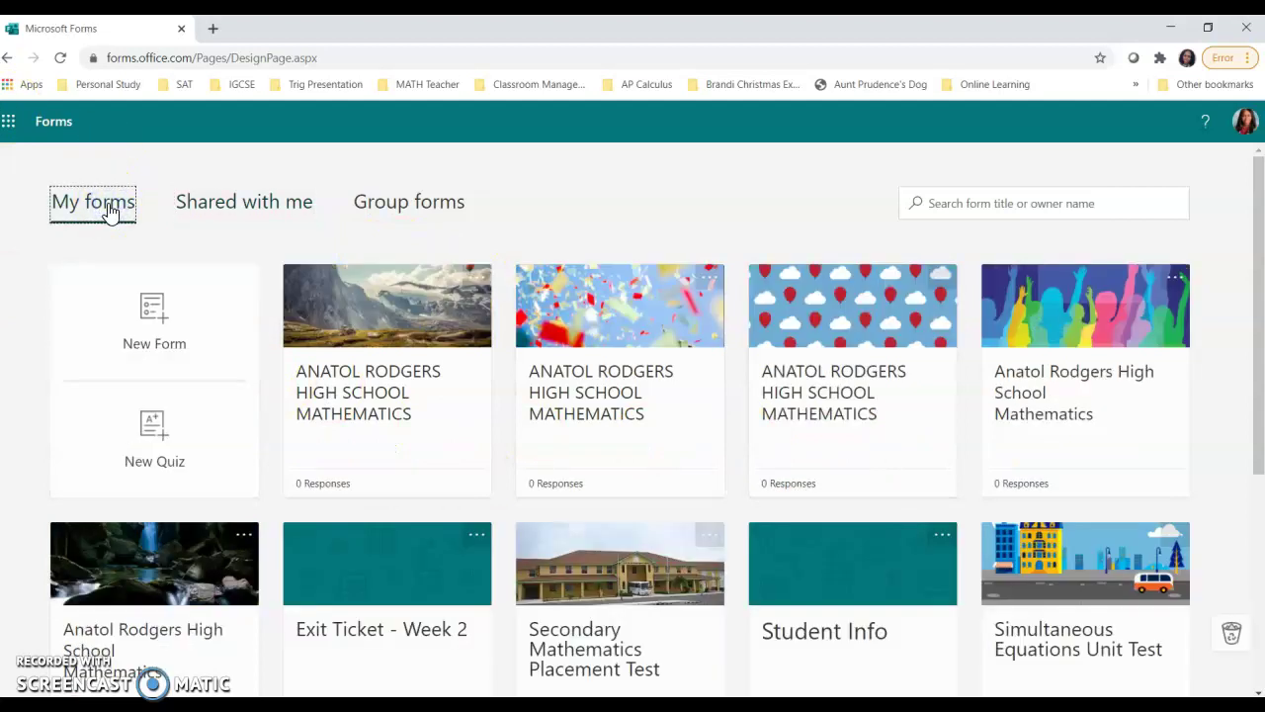
scroll(415, 406, down, 2)
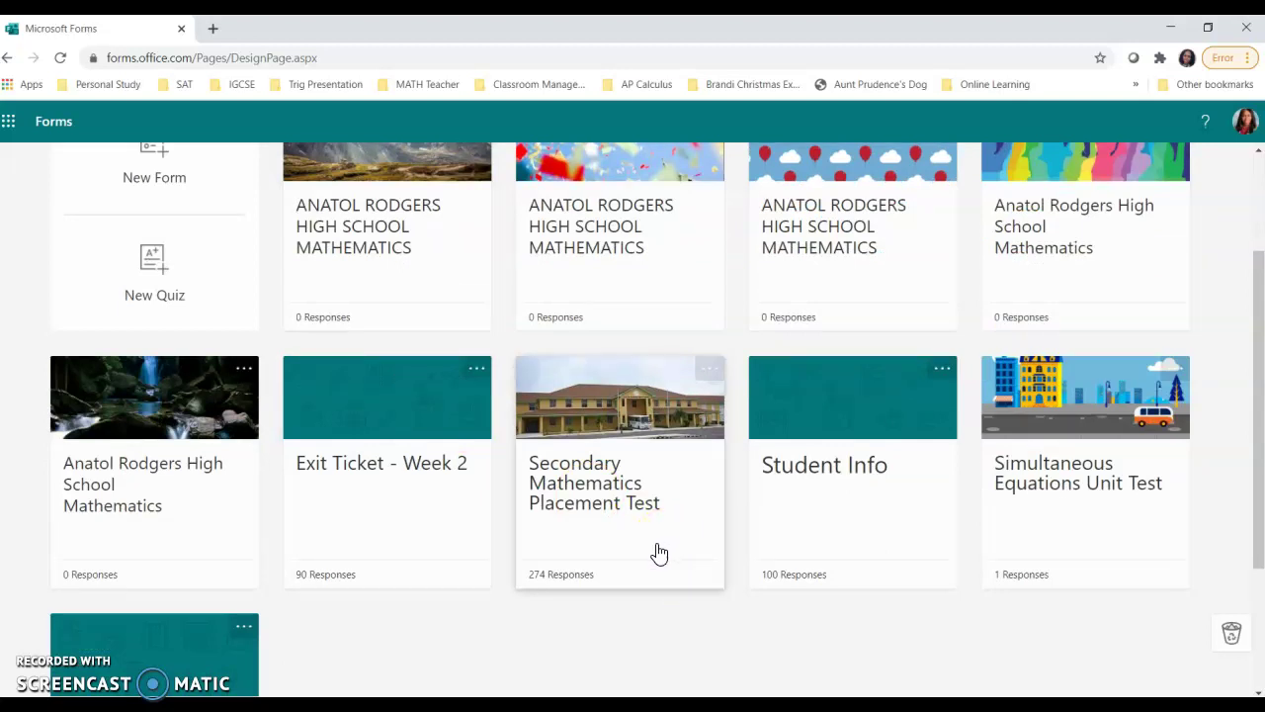
- Open the Secondary Mathematics Placement Test quiz from the forms list
click(656, 546)
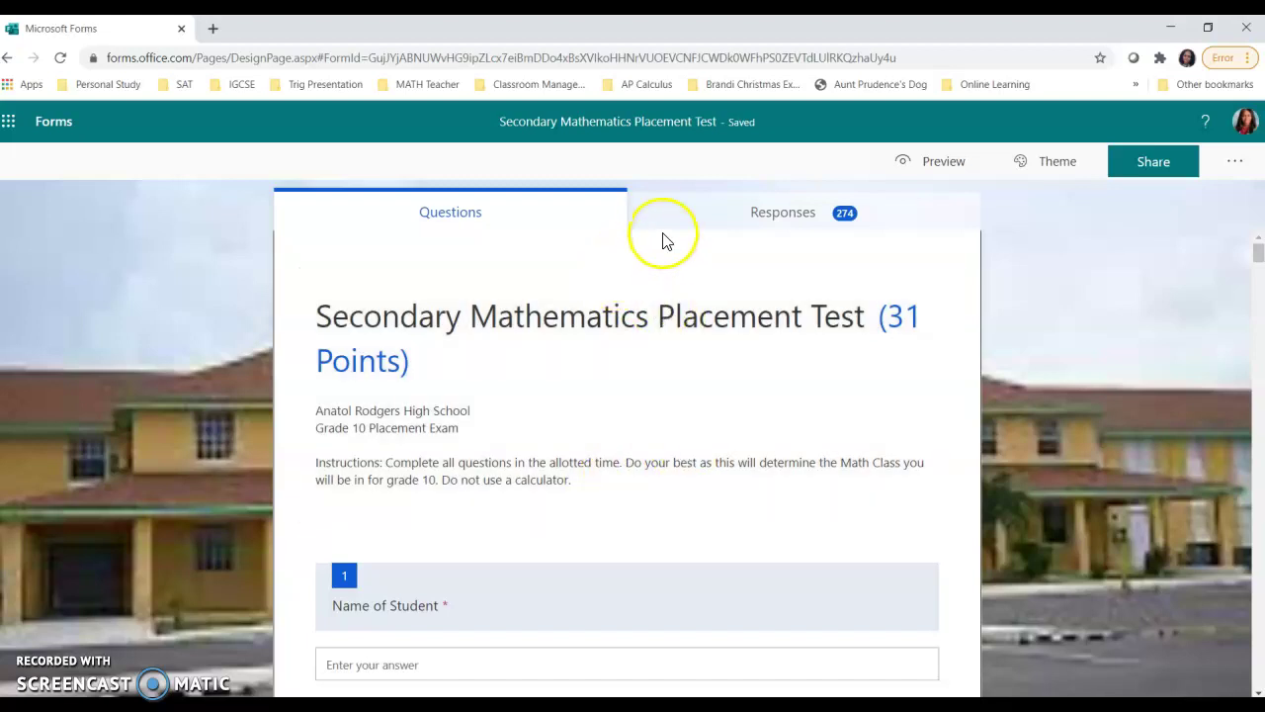
- Review the Responses summary: 274 responses, 22.7 average score, Active, with per-question results
click(733, 225)
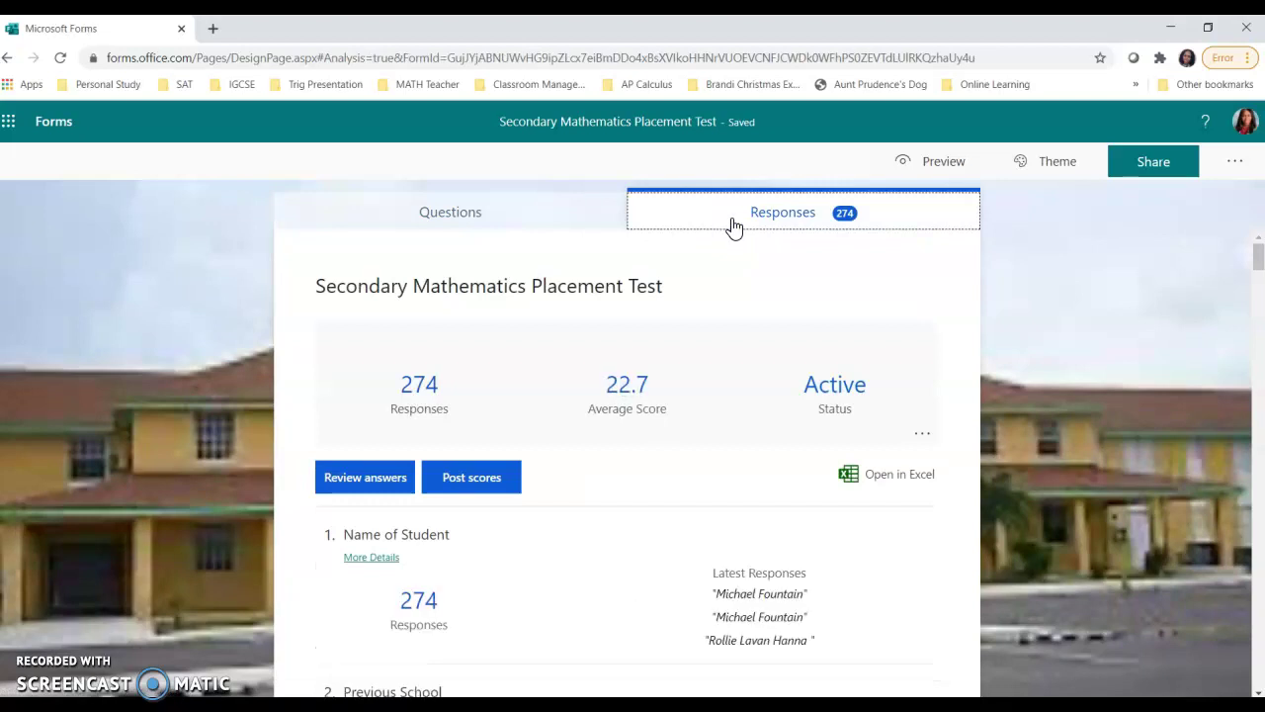
scroll(723, 356, down, 3)
scroll(723, 360, down, 12)
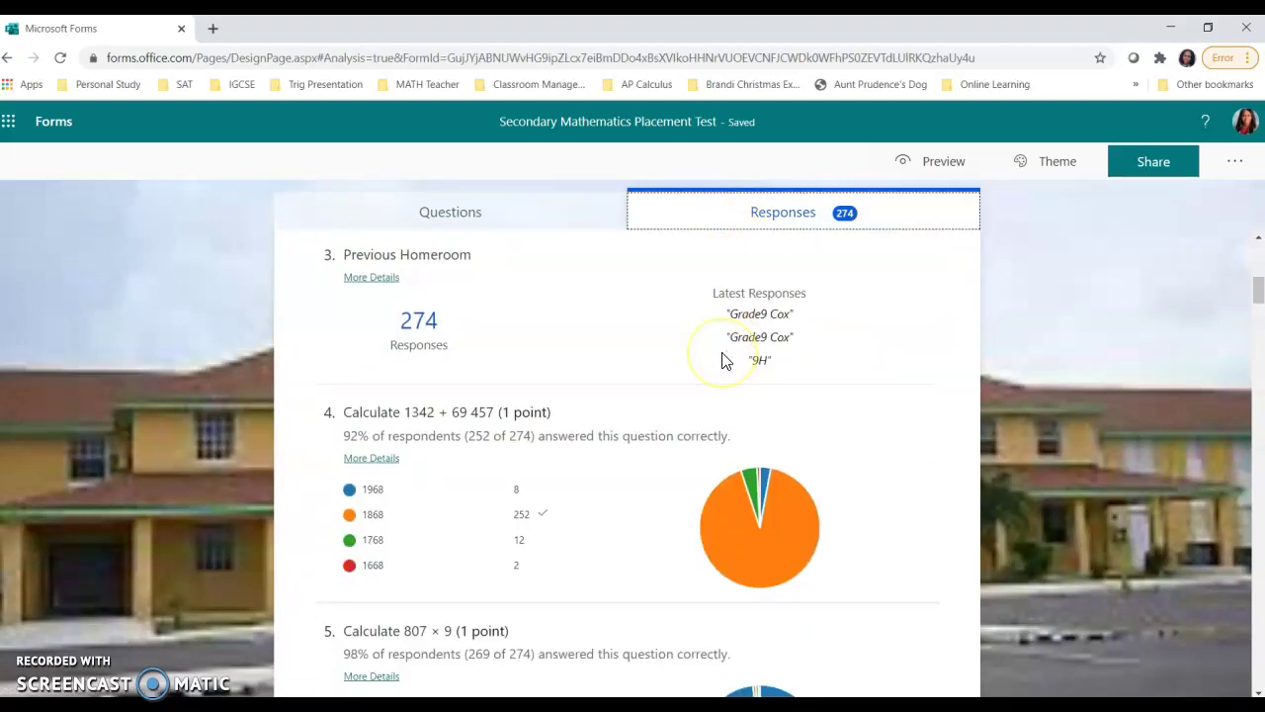
scroll(724, 354, down, 6)
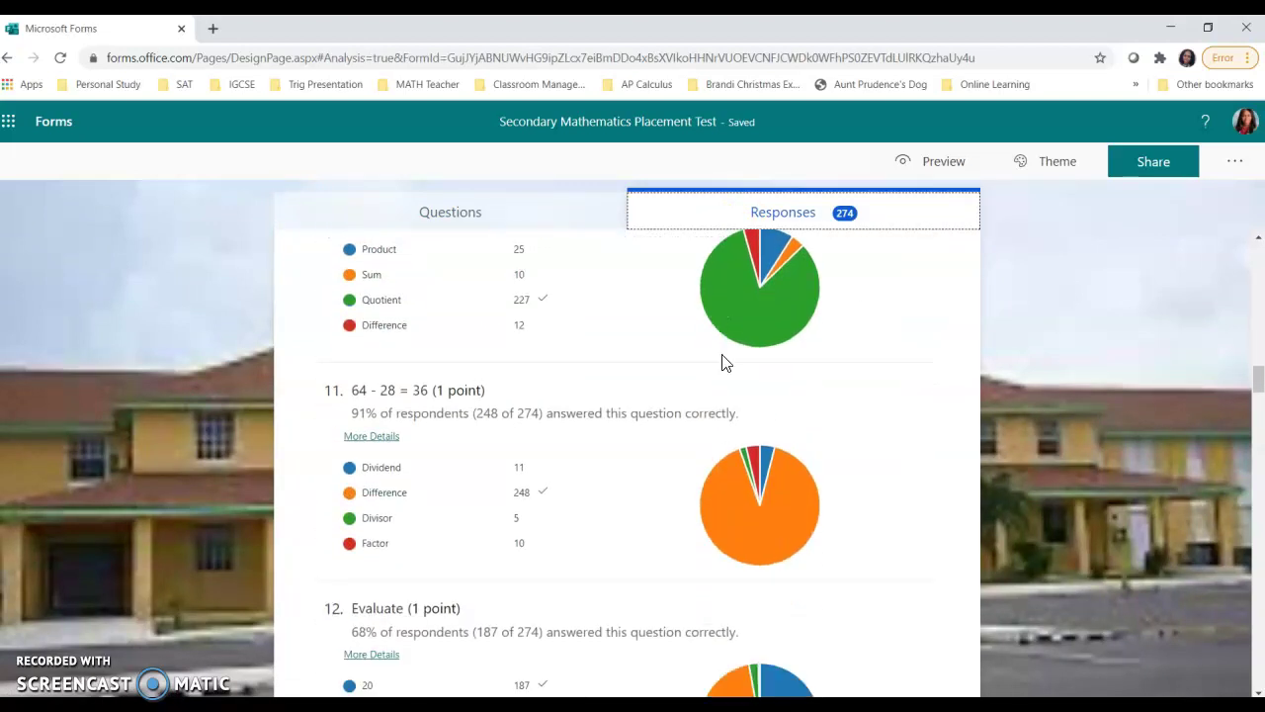
scroll(733, 324, up, 20)
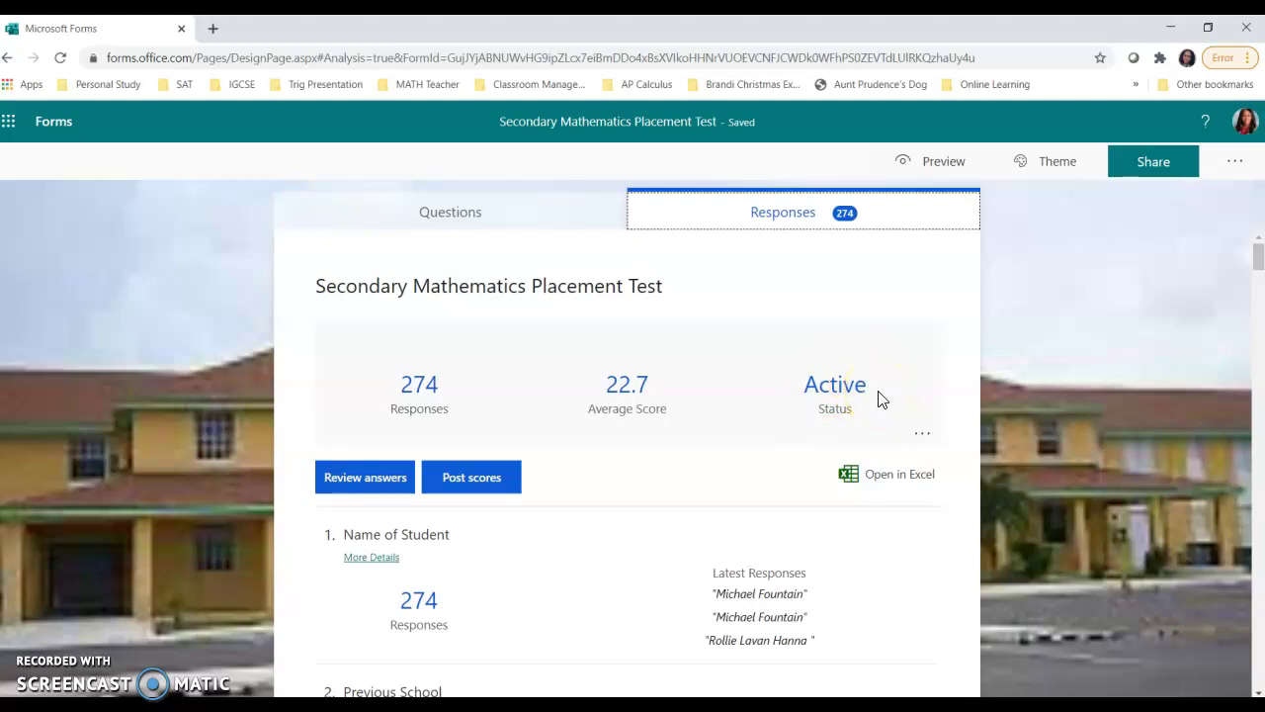
scroll(830, 405, down, 6)
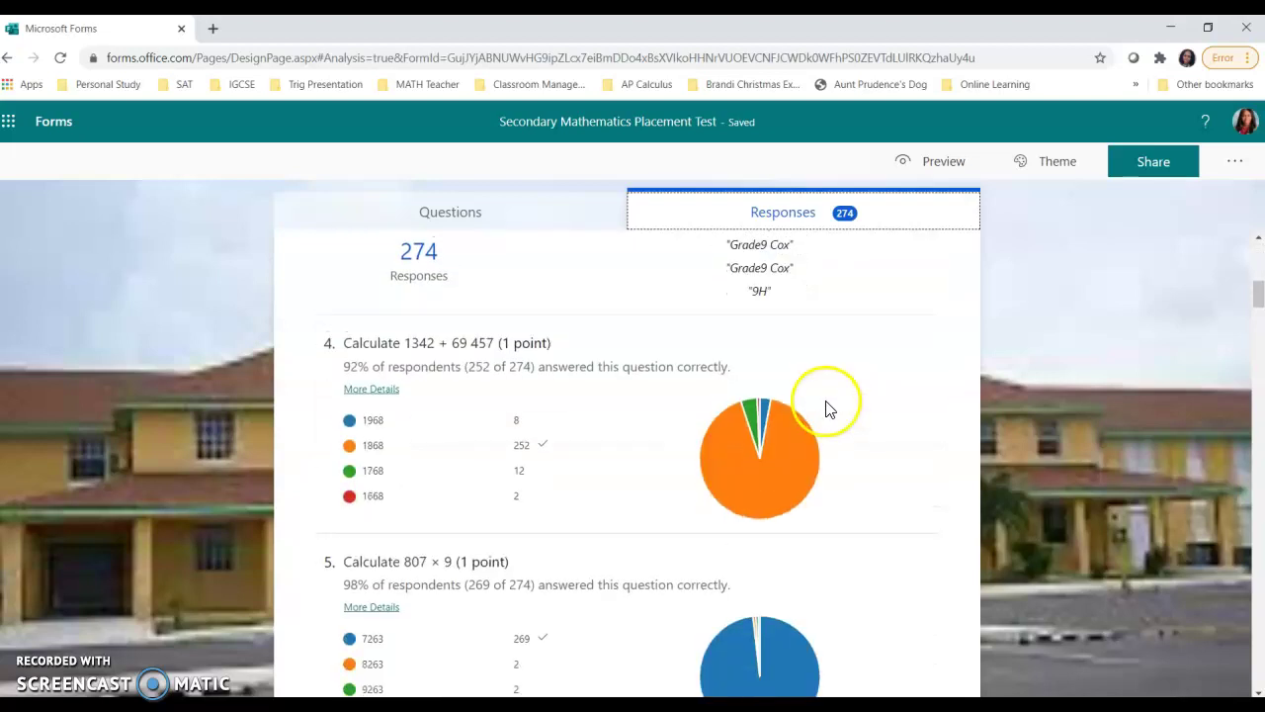
scroll(827, 406, up, 5)
scroll(828, 409, up, 2)
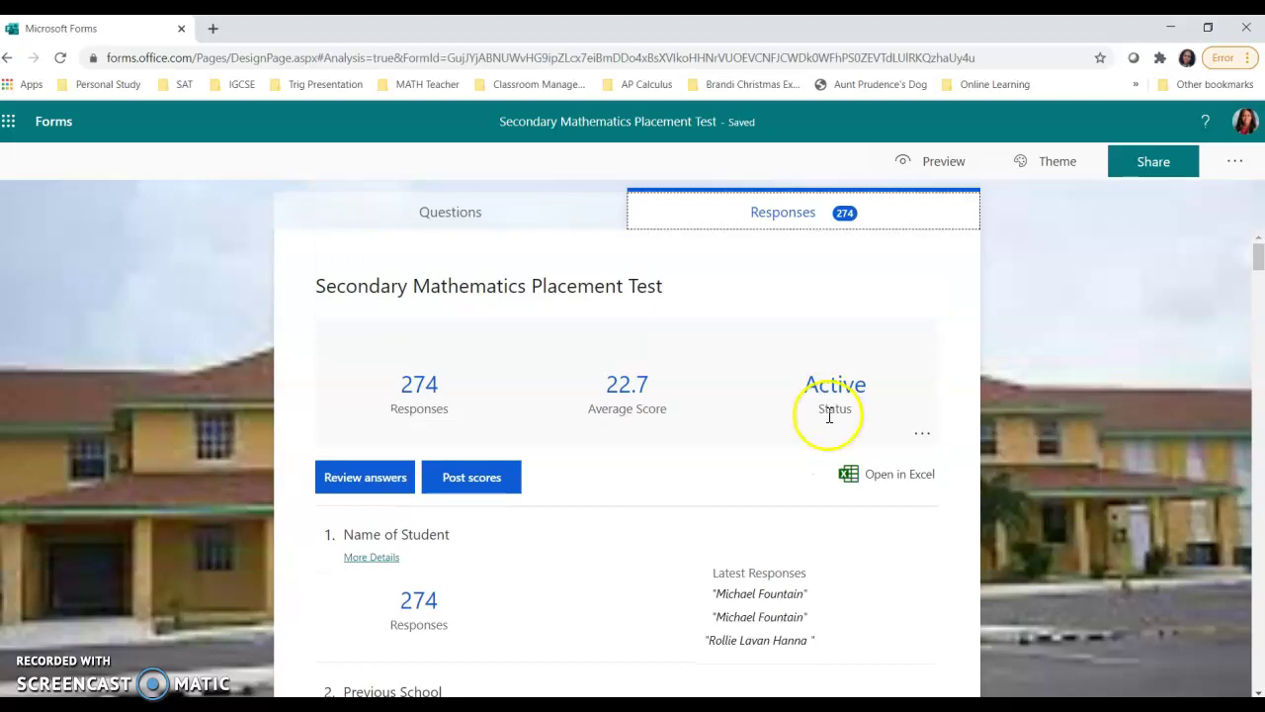
scroll(834, 454, down, 8)
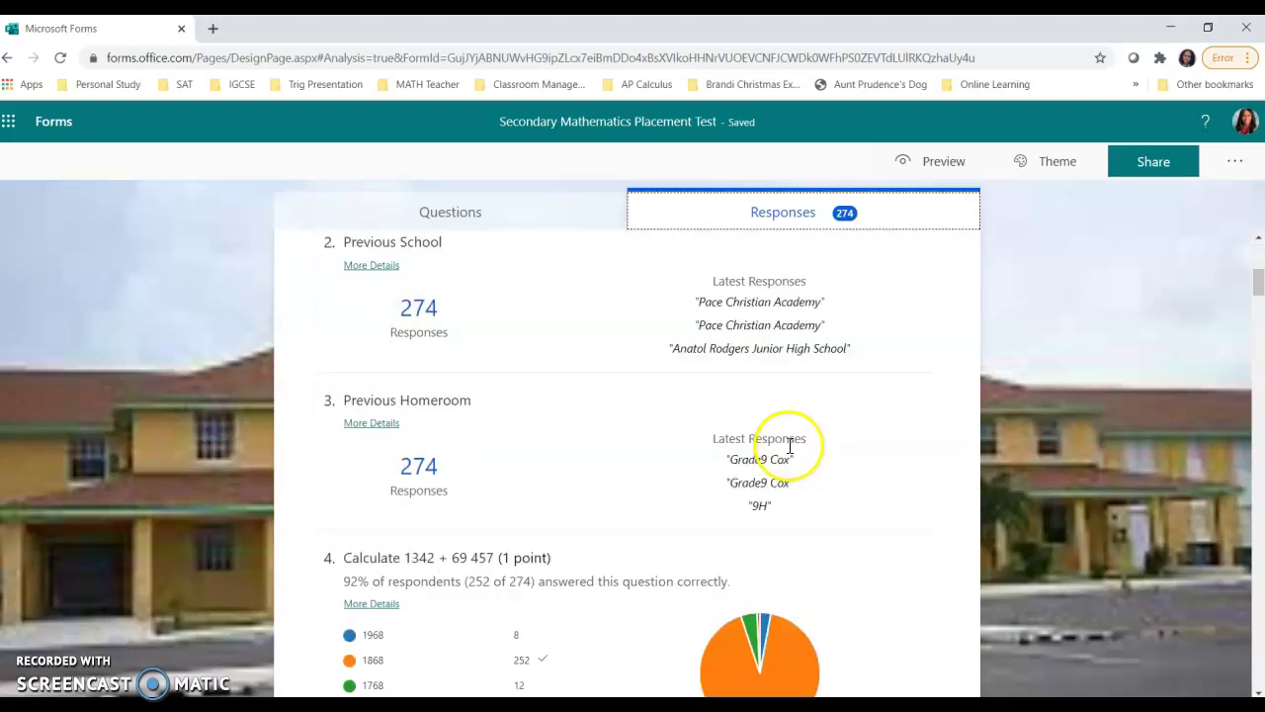
scroll(783, 441, down, 8)
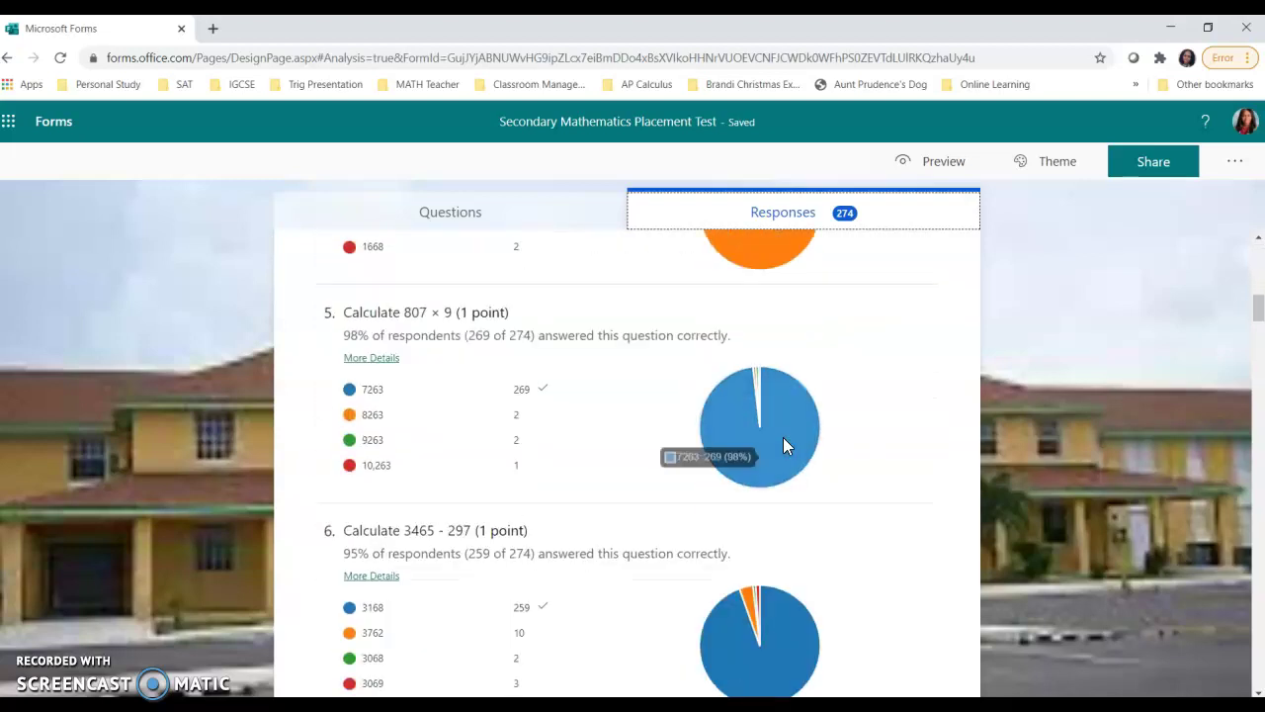
scroll(776, 437, up, 5)
scroll(770, 436, up, 11)
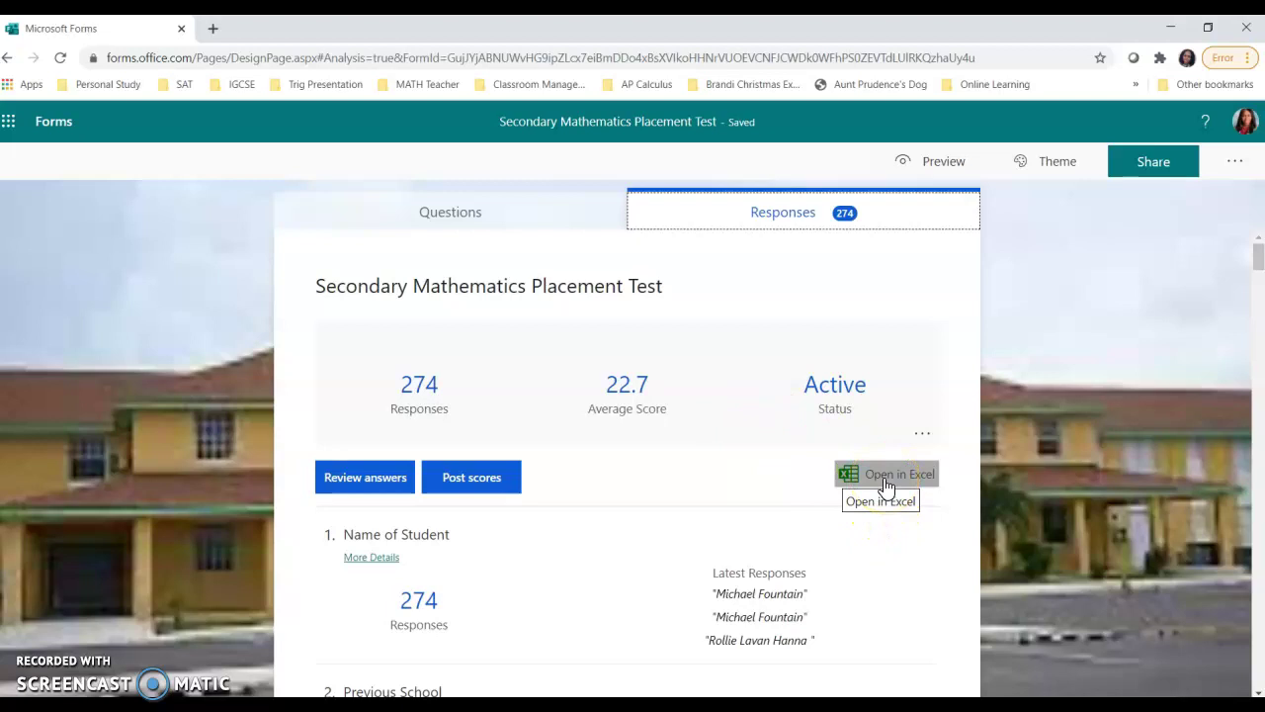
- Export all quiz responses to an Excel workbook with Open in Excel
click(887, 477)
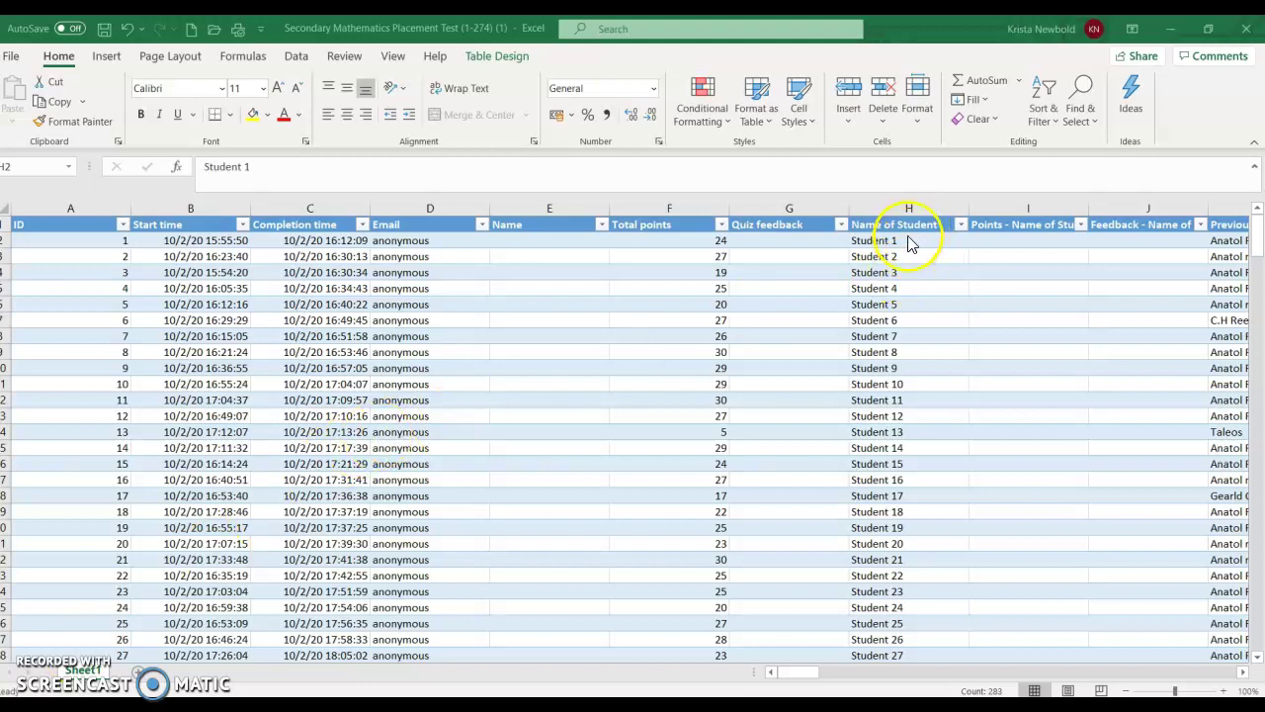
key(ctrl+shift+Down)
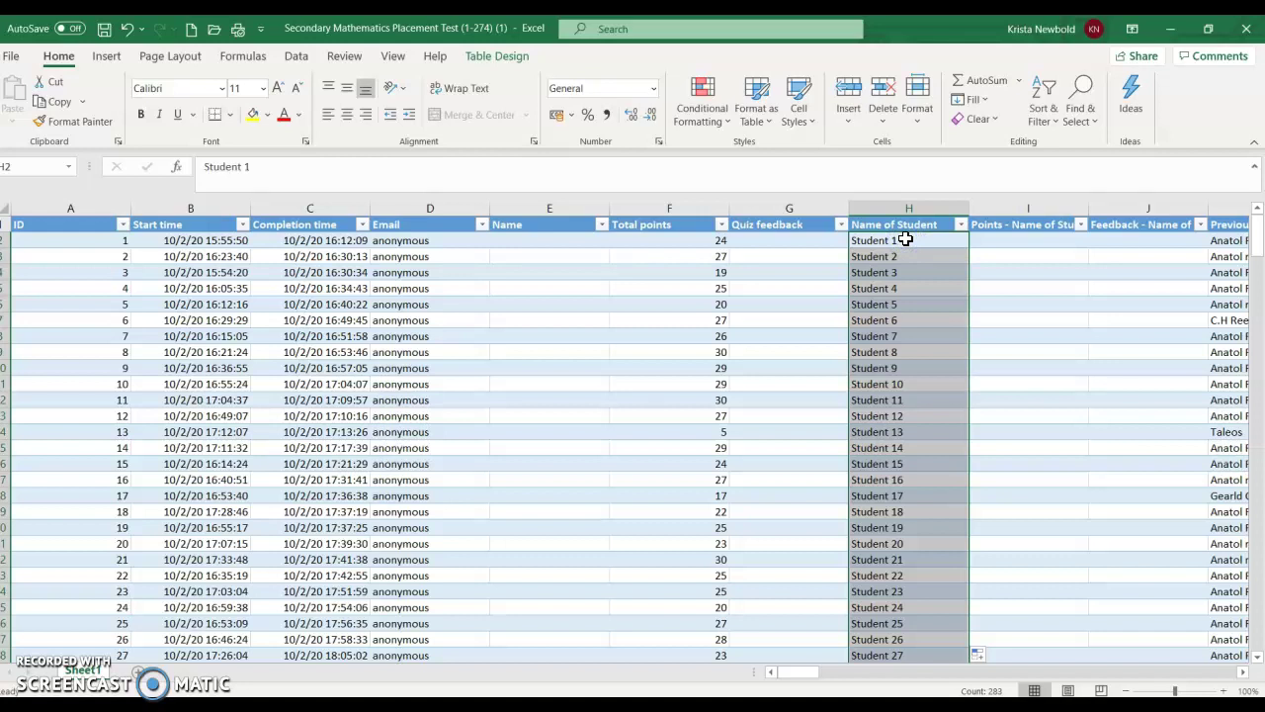
right_click(905, 241)
right_click(894, 247)
right_click(887, 249)
drag(799, 672, 716, 670)
click(681, 208)
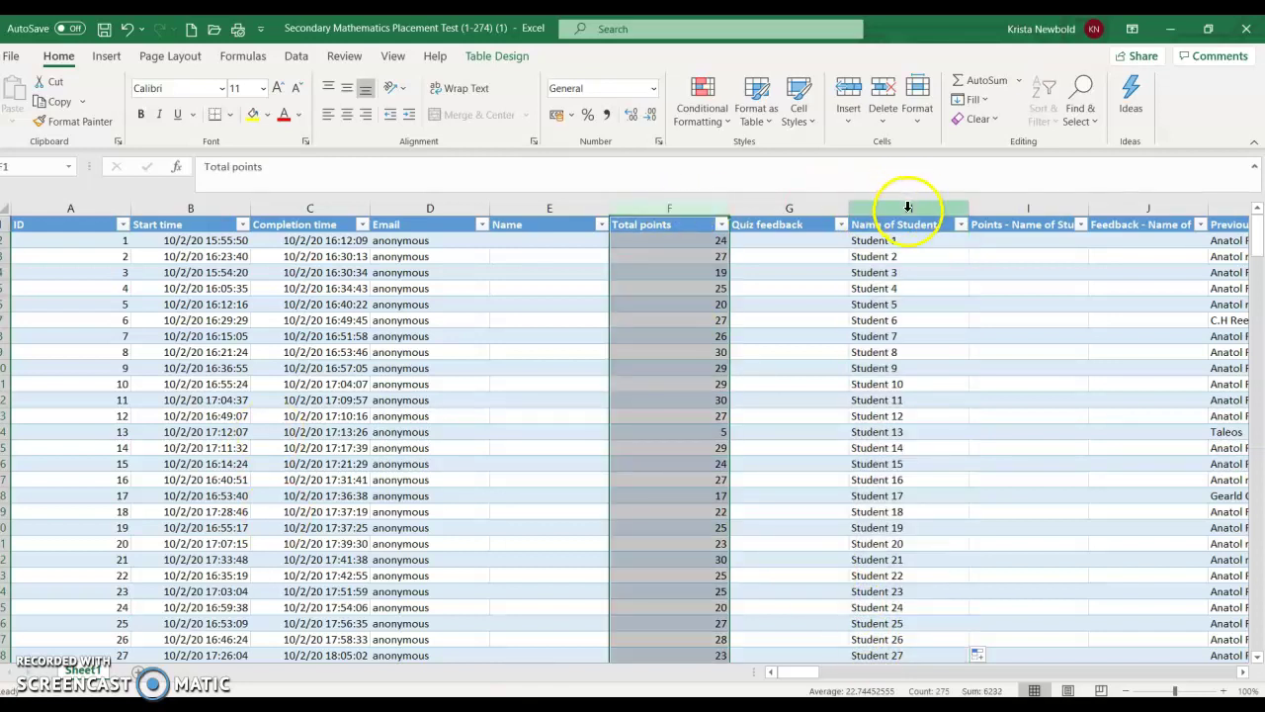
click(909, 206)
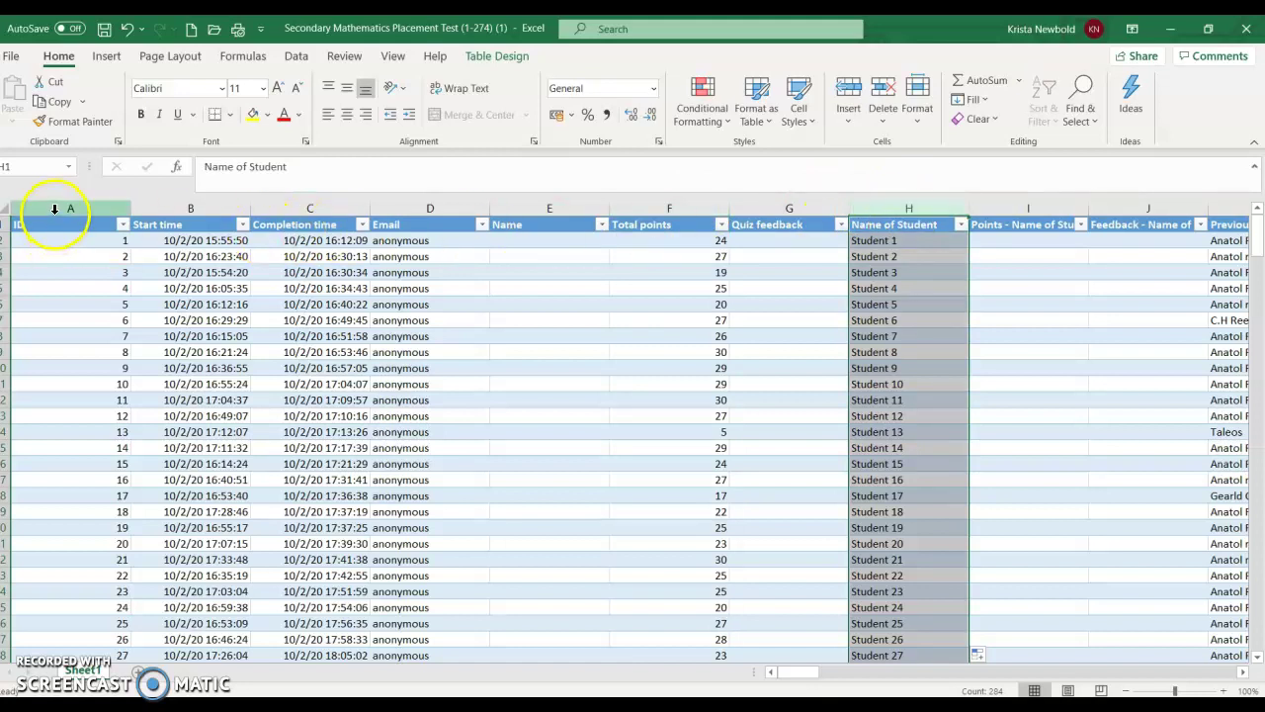
- Delete columns A–E (ID, Start time, Completion time, Email, Name) from the responses table
click(54, 206)
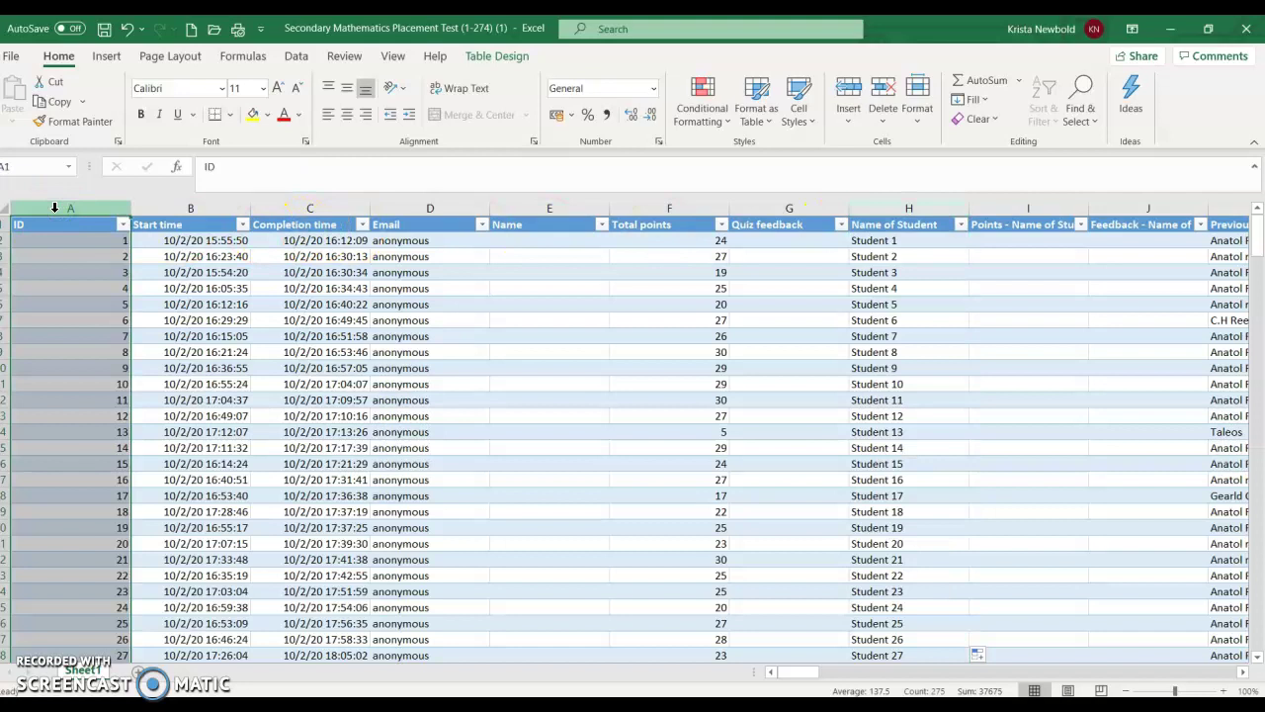
drag(54, 208, 529, 227)
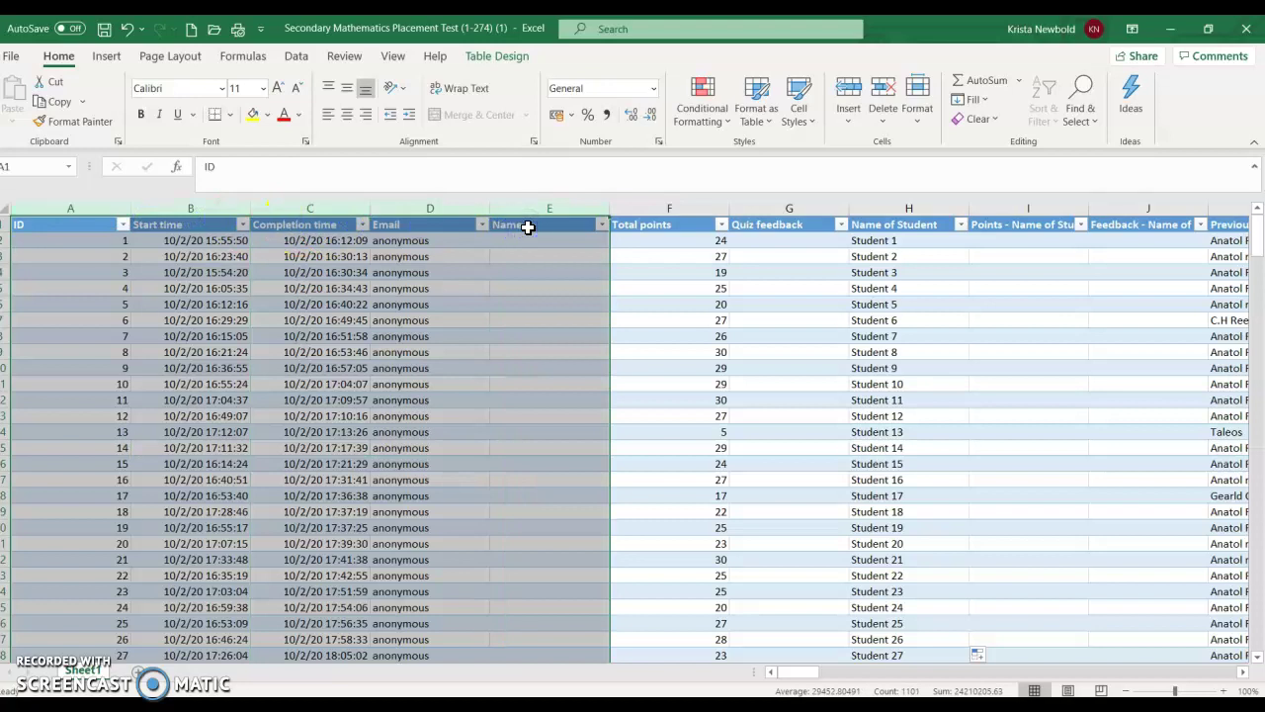
drag(499, 269, 479, 309)
right_click(478, 308)
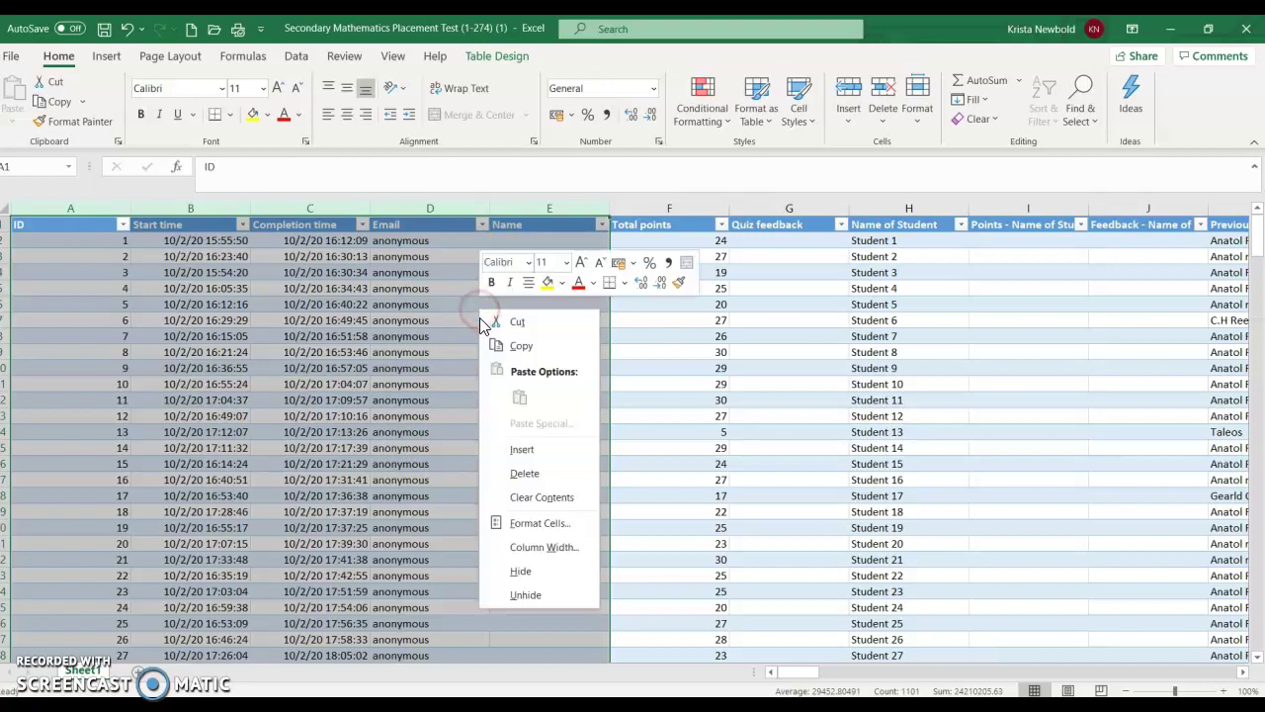
click(527, 475)
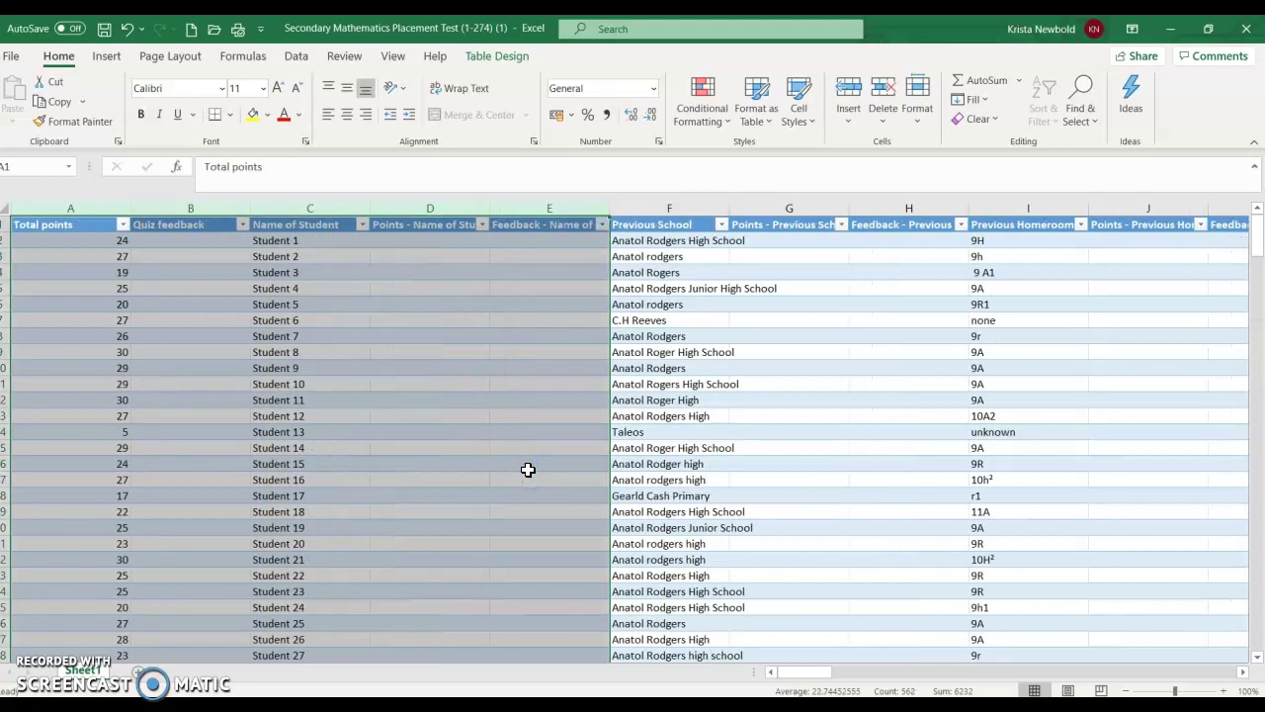
click(479, 405)
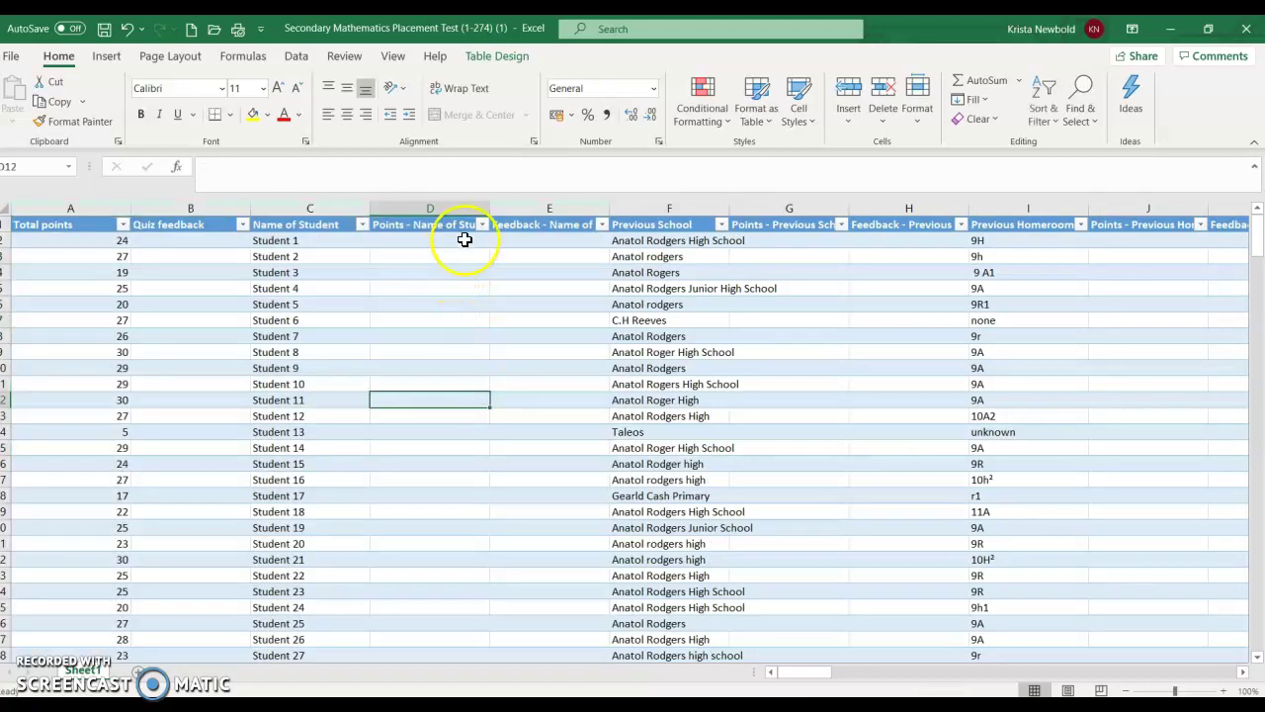
- Delete every per-question column to the right of Name of Student
click(431, 207)
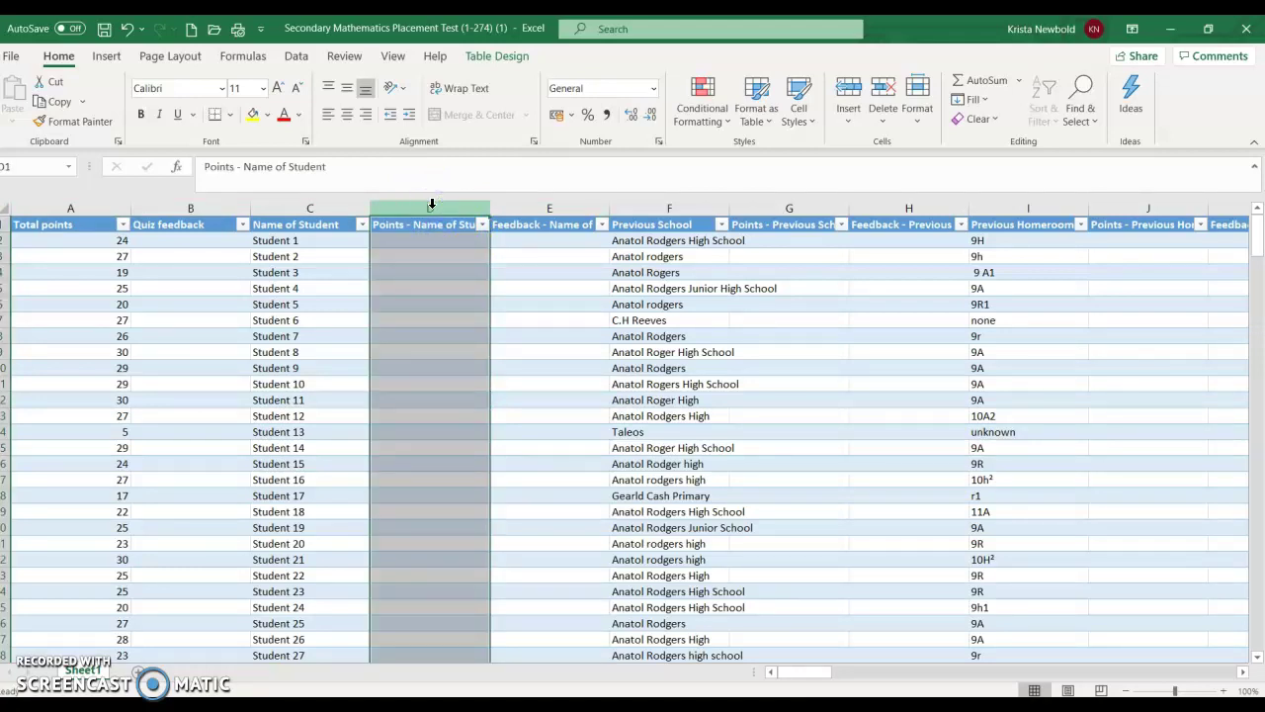
drag(431, 204, 1235, 210)
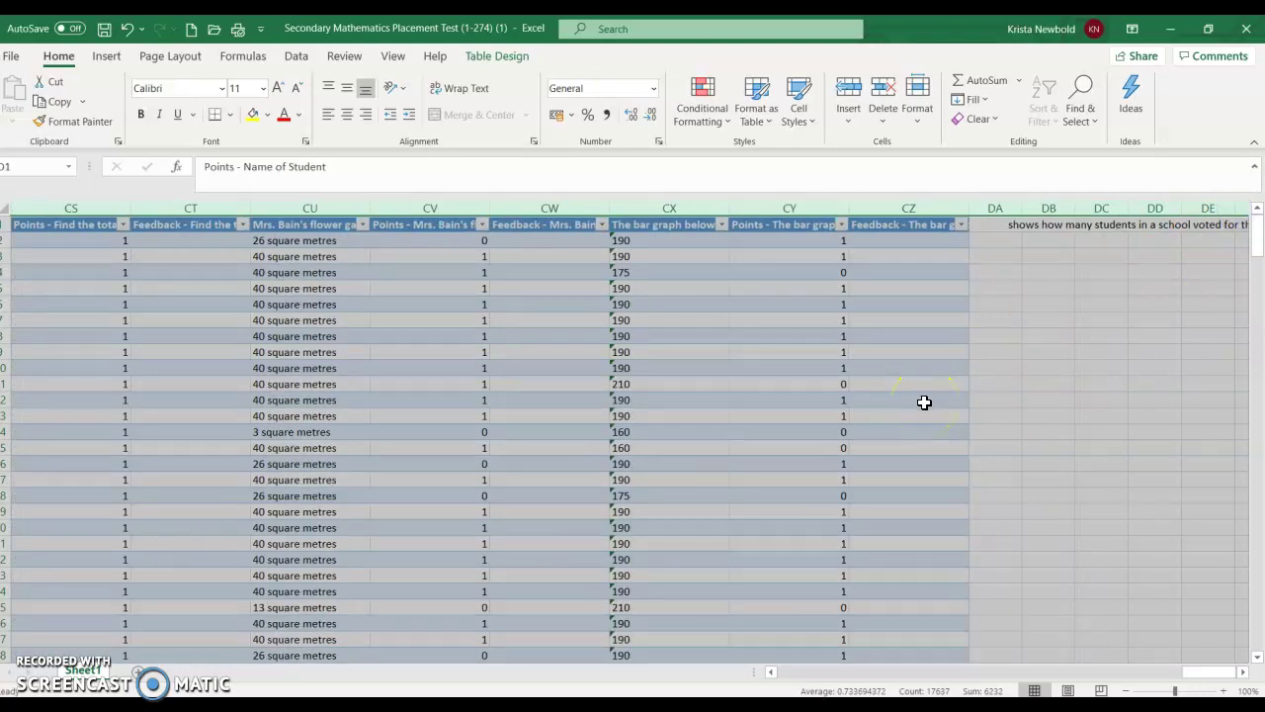
right_click(924, 400)
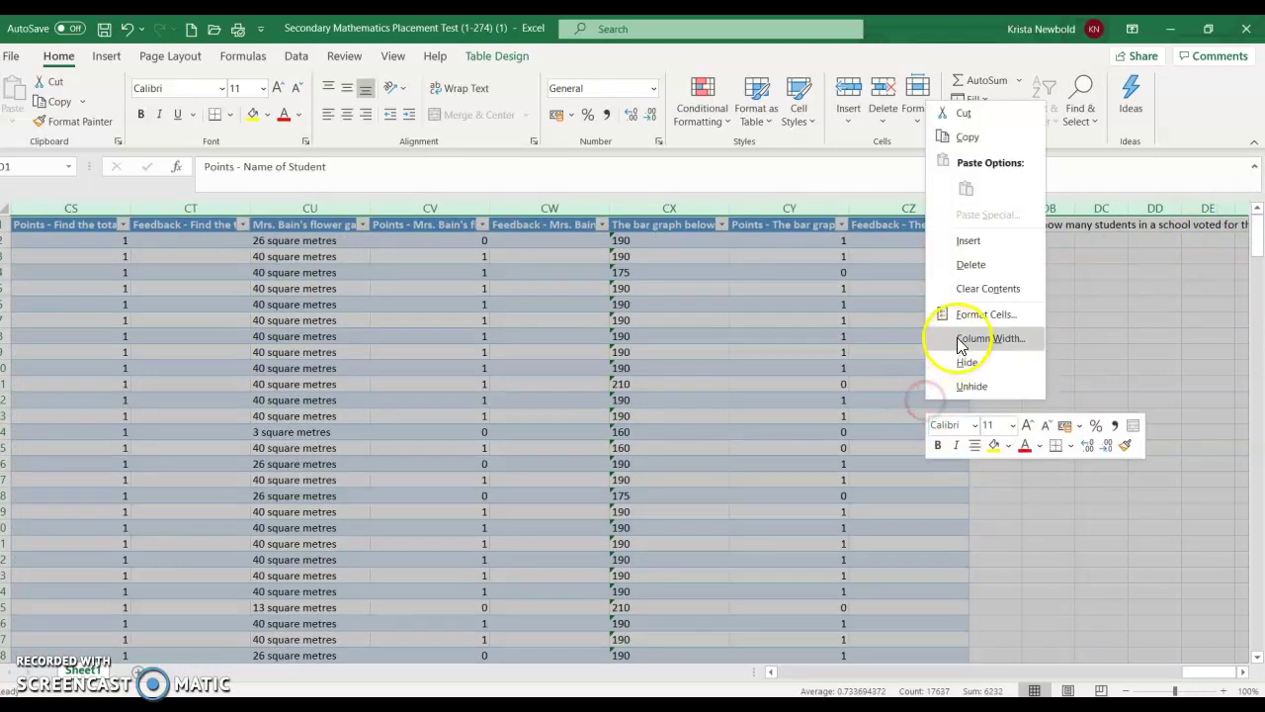
click(966, 271)
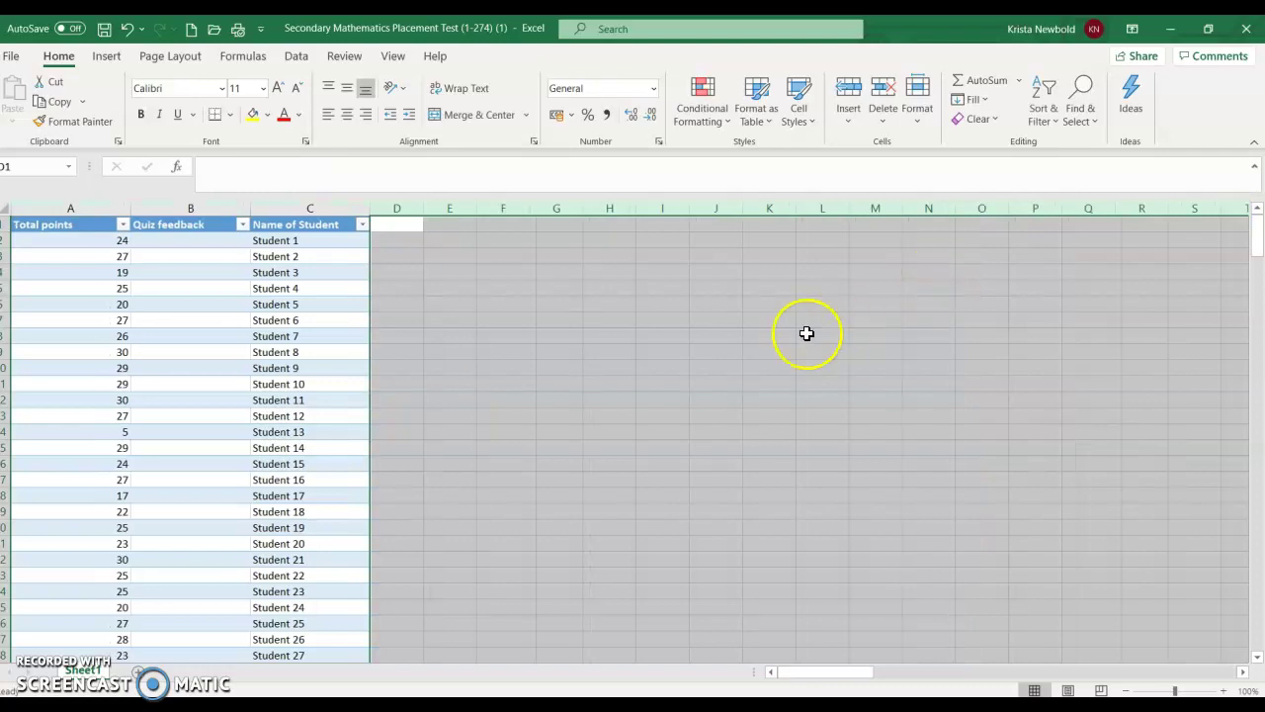
- Delete the Quiz feedback column, leaving Total points and Name of Student
click(198, 205)
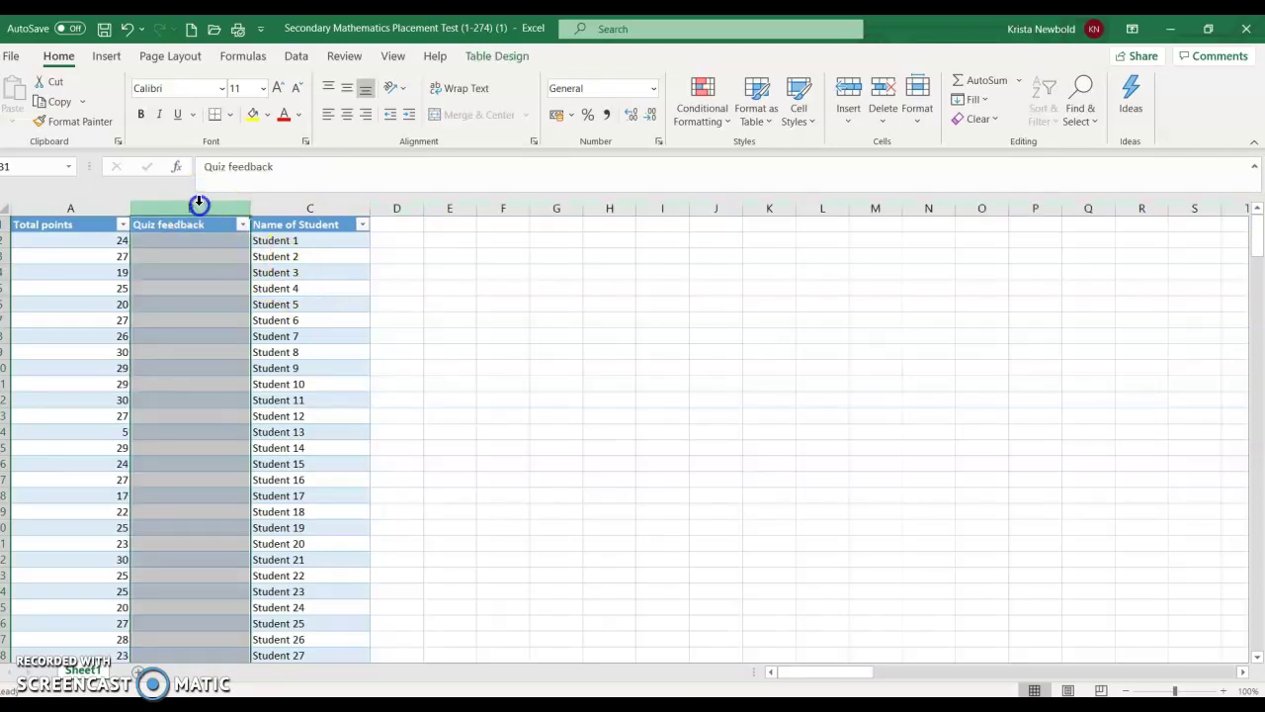
right_click(198, 205)
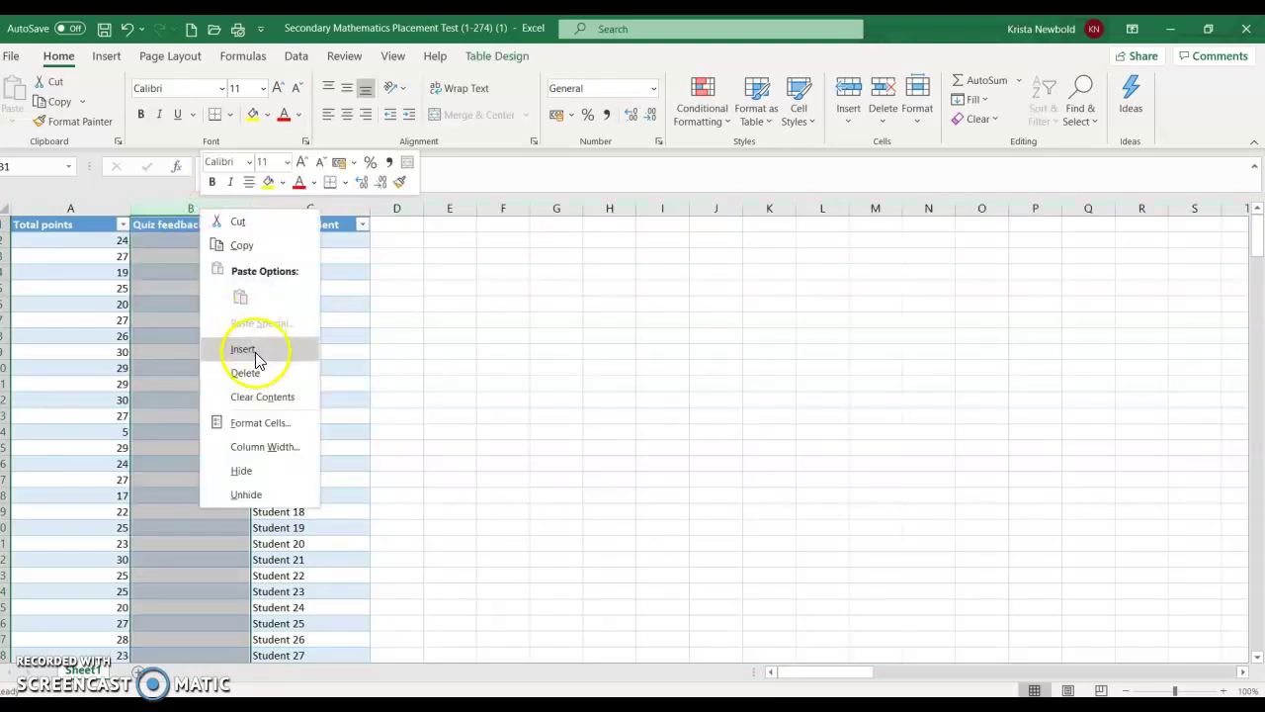
click(259, 372)
click(332, 292)
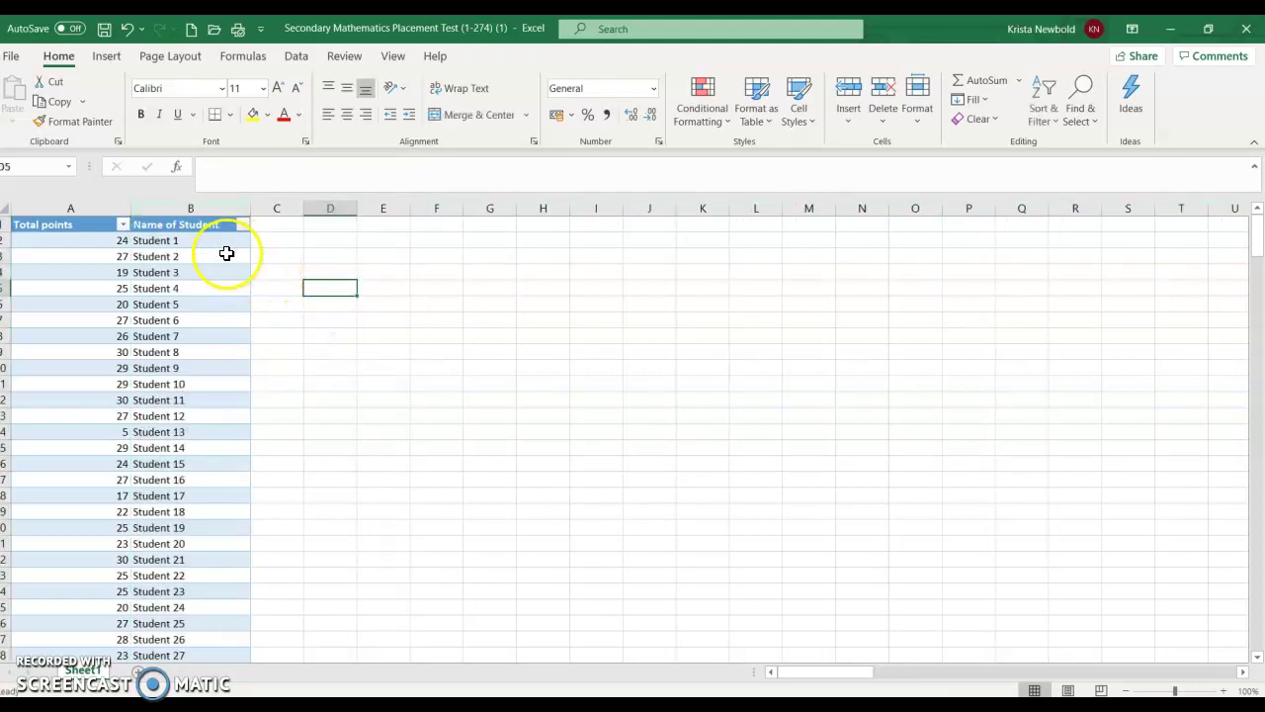
click(102, 206)
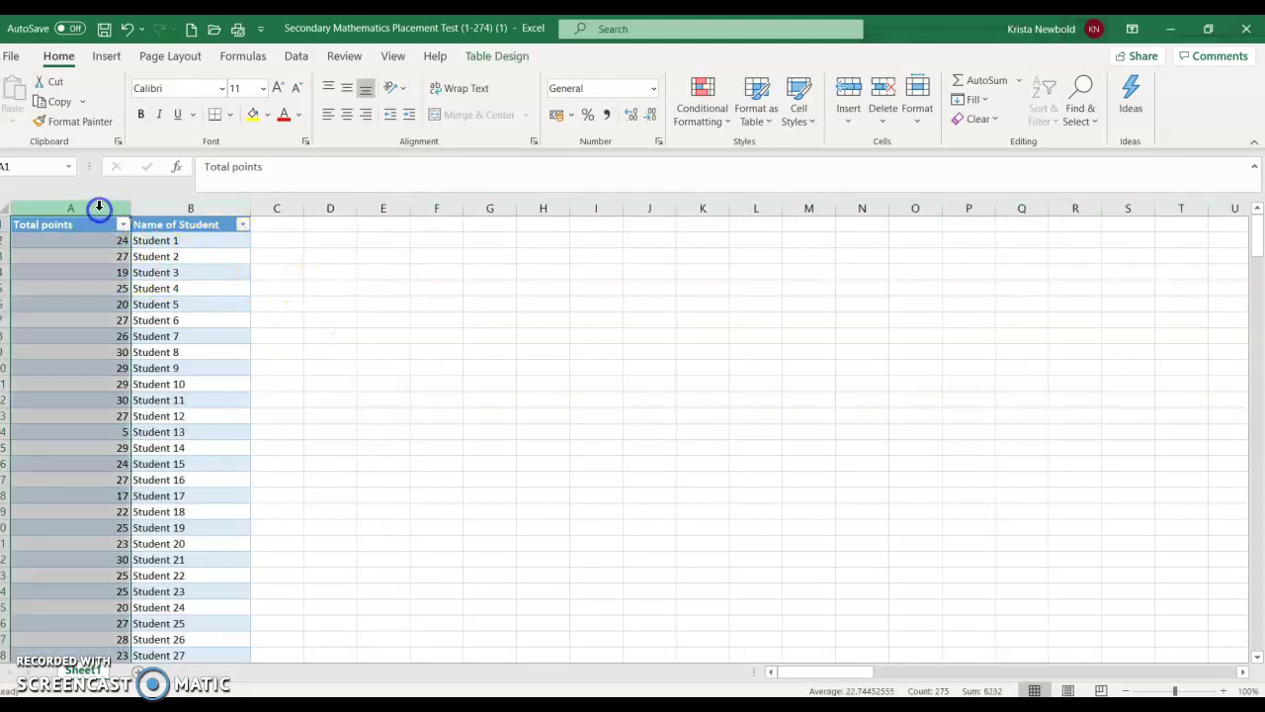
click(199, 207)
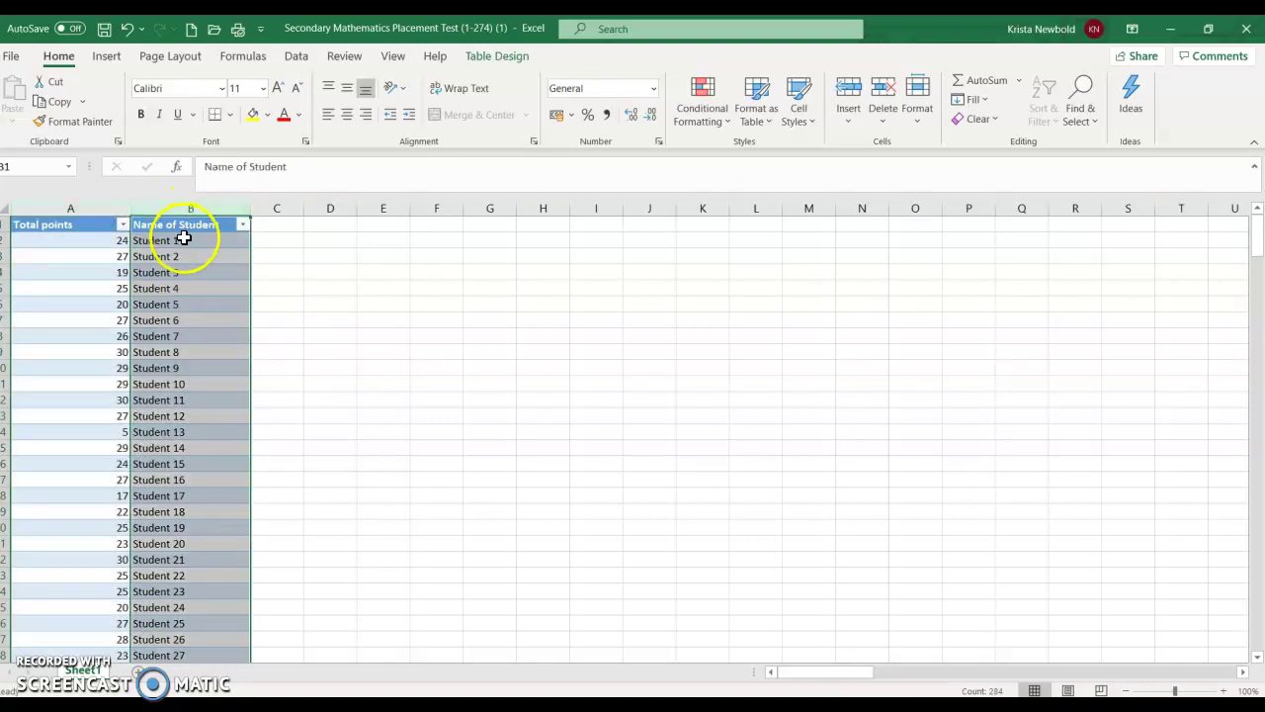
click(184, 241)
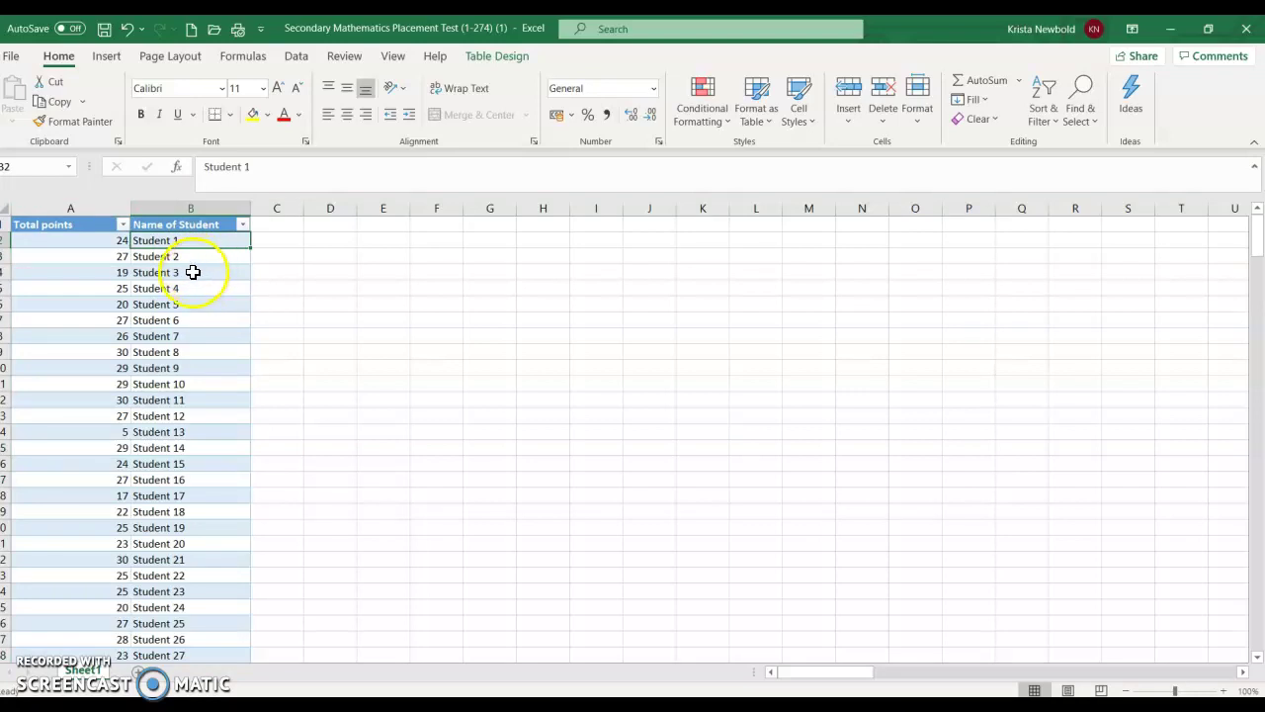
click(108, 242)
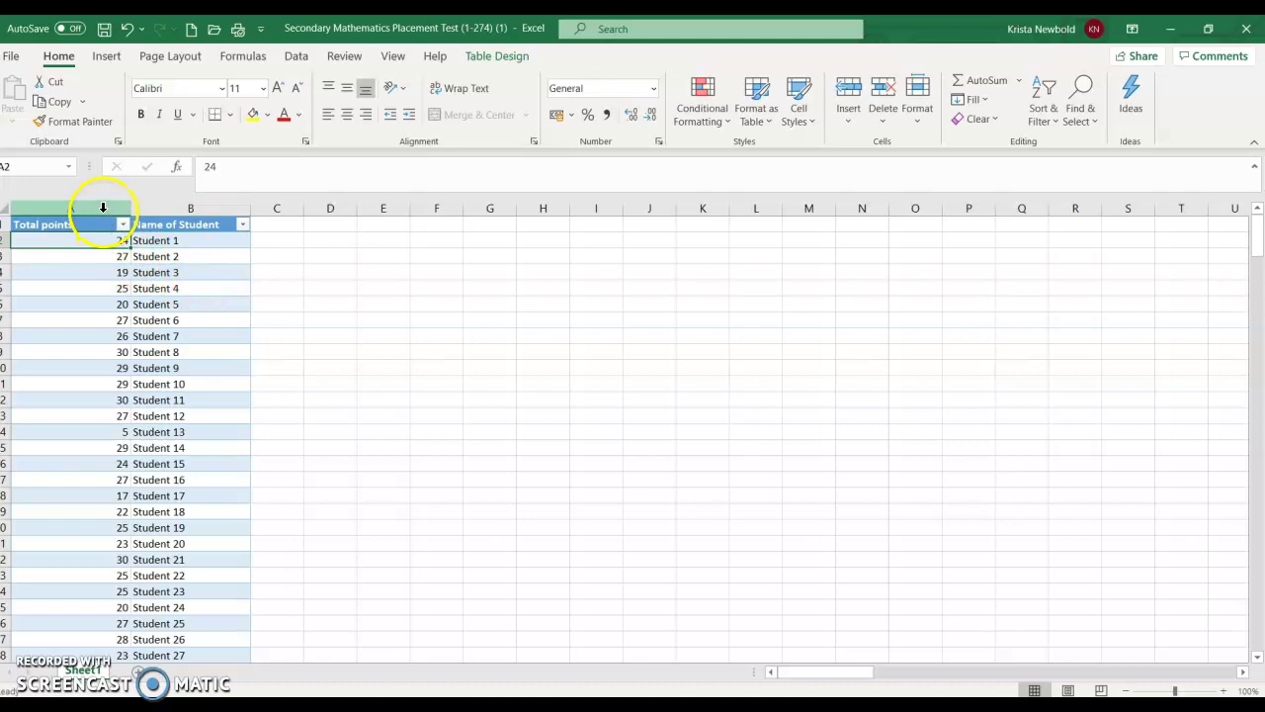
click(104, 208)
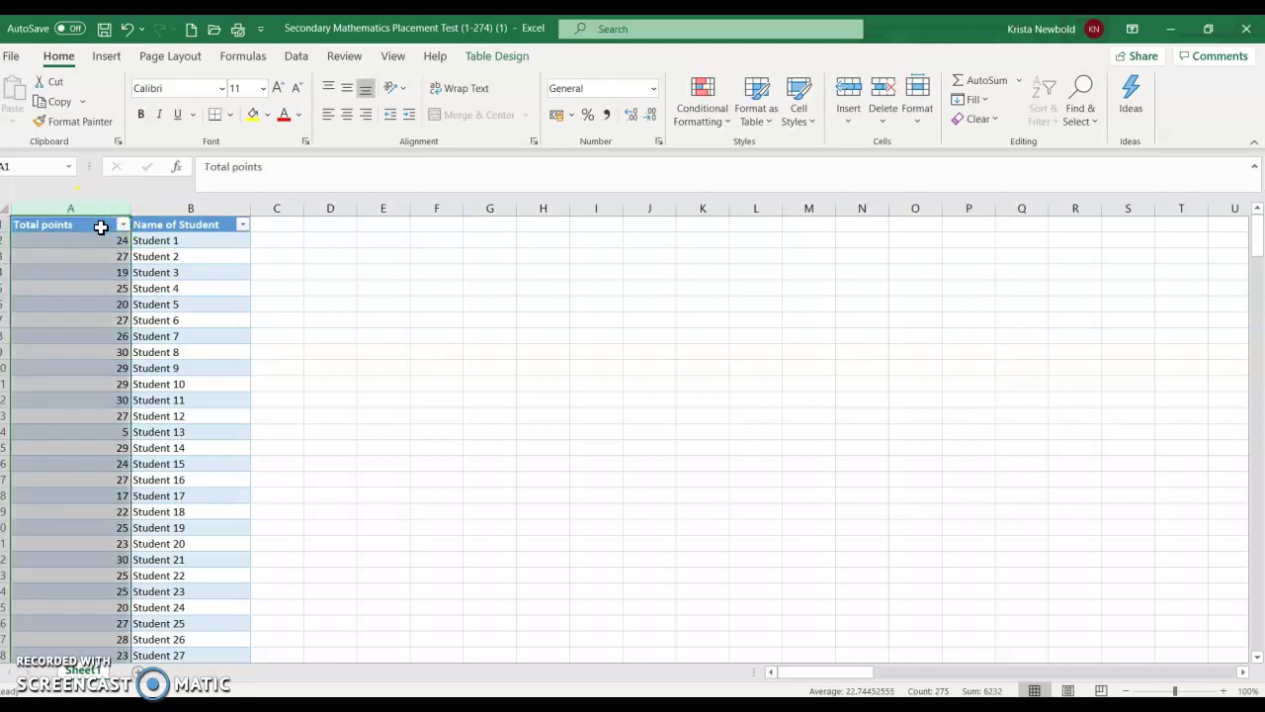
click(108, 242)
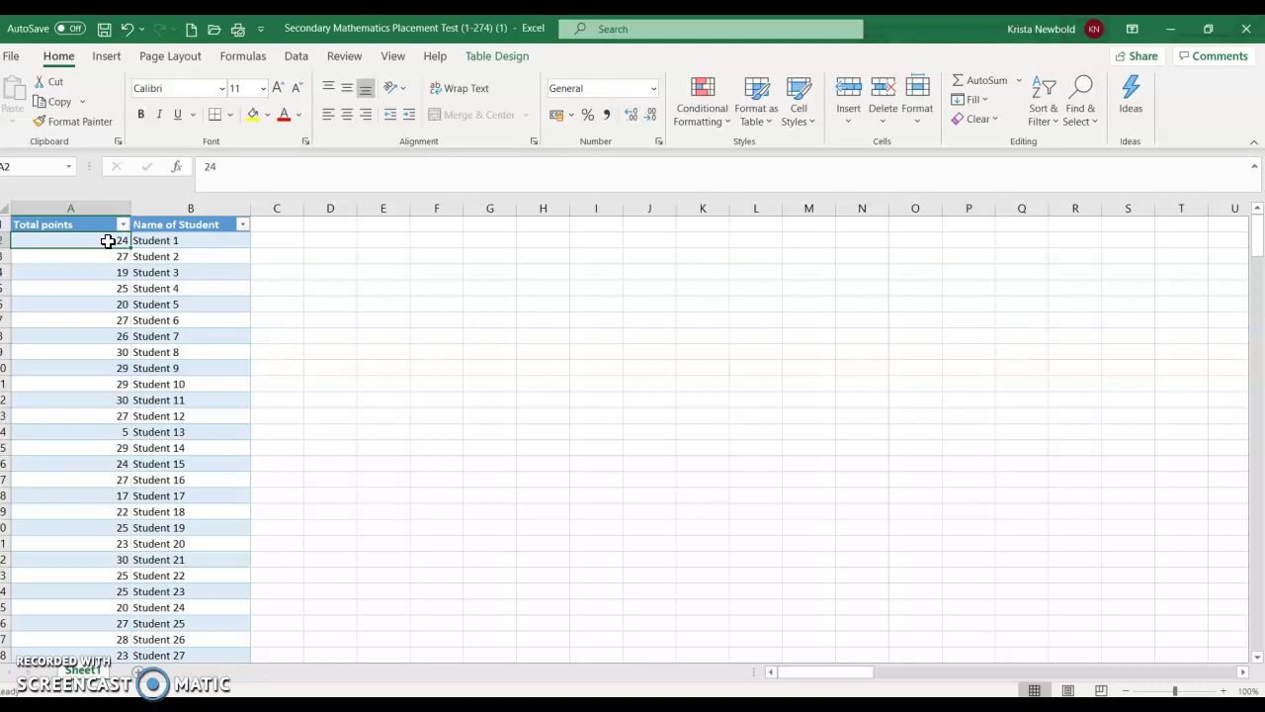
click(103, 244)
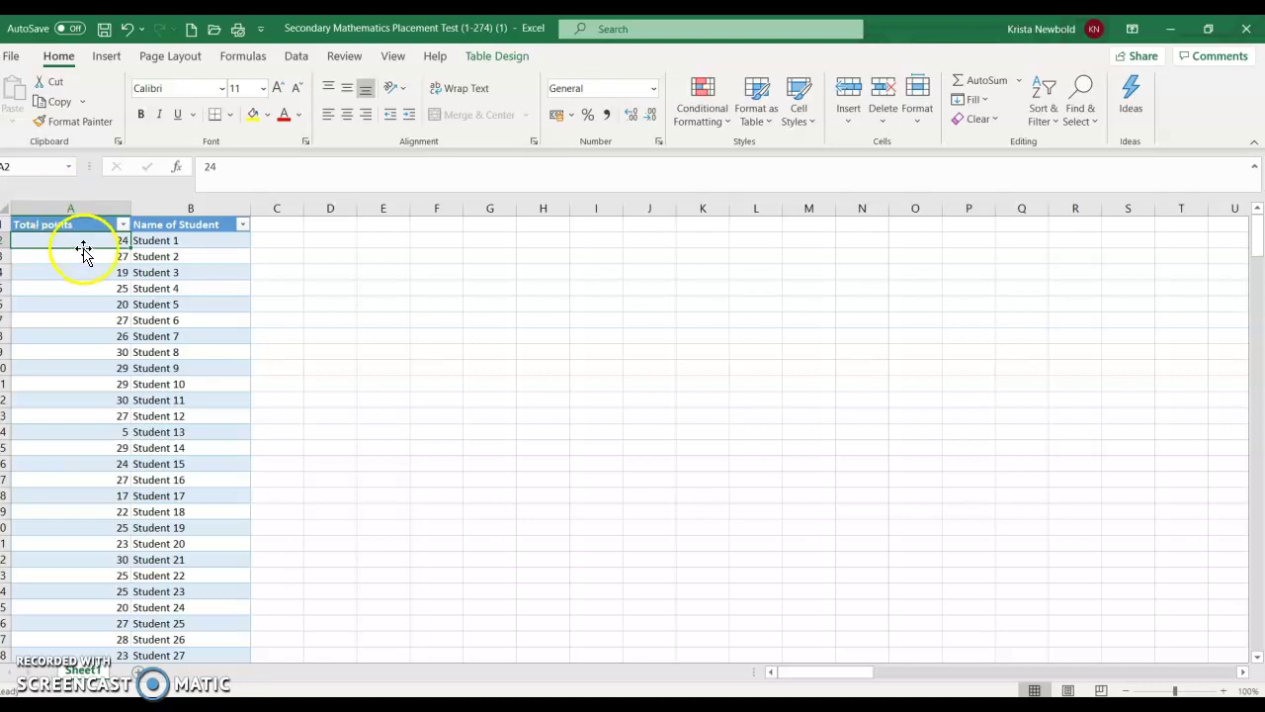
click(87, 242)
drag(87, 242, 44, 575)
click(71, 294)
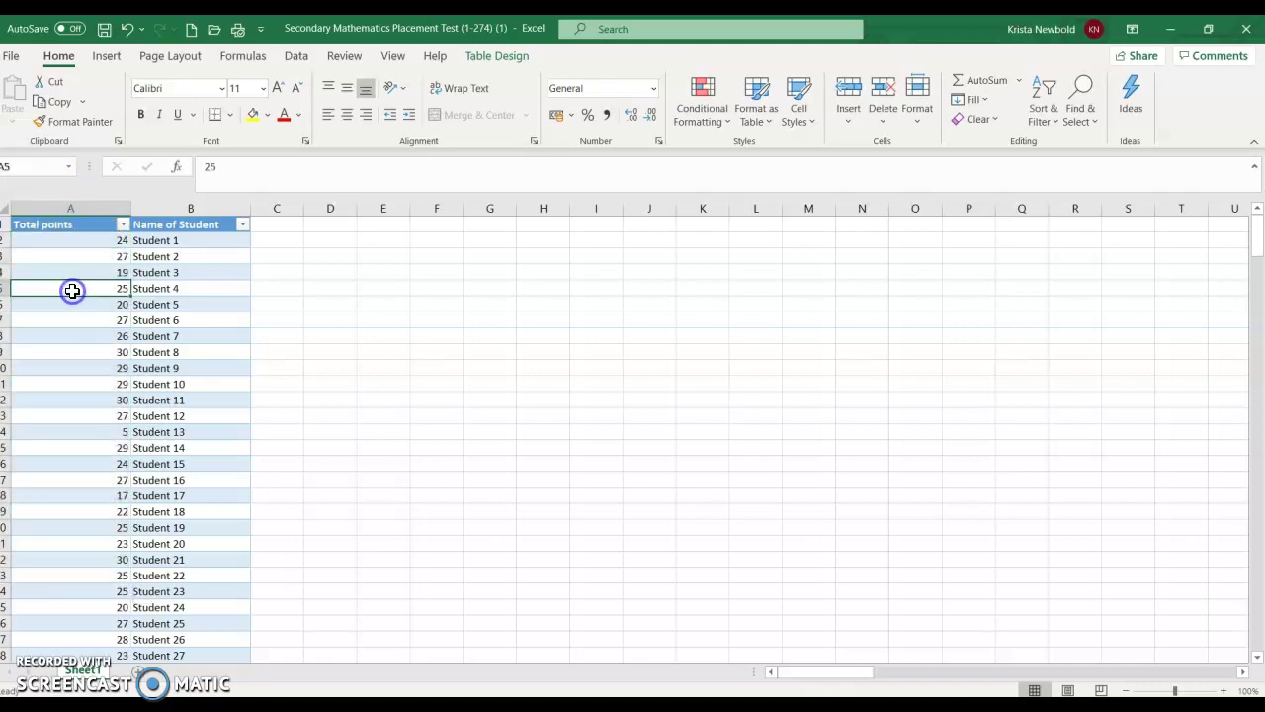
click(79, 239)
click(97, 260)
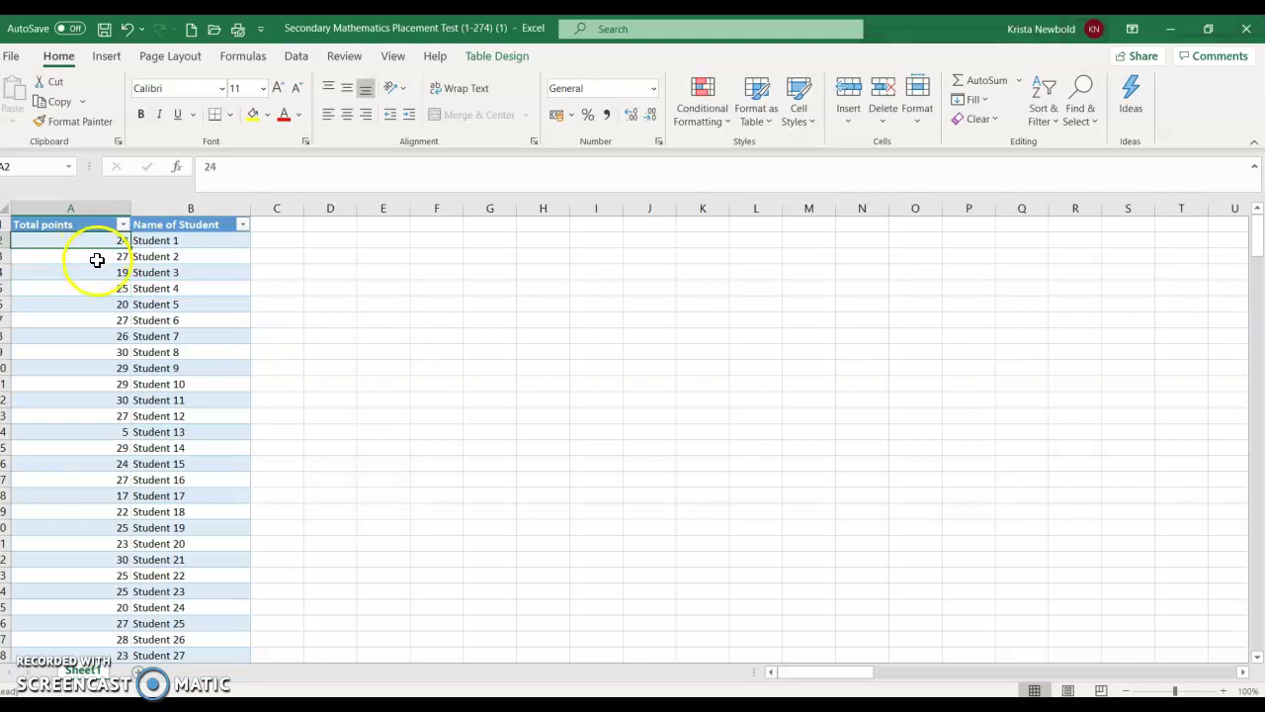
click(79, 241)
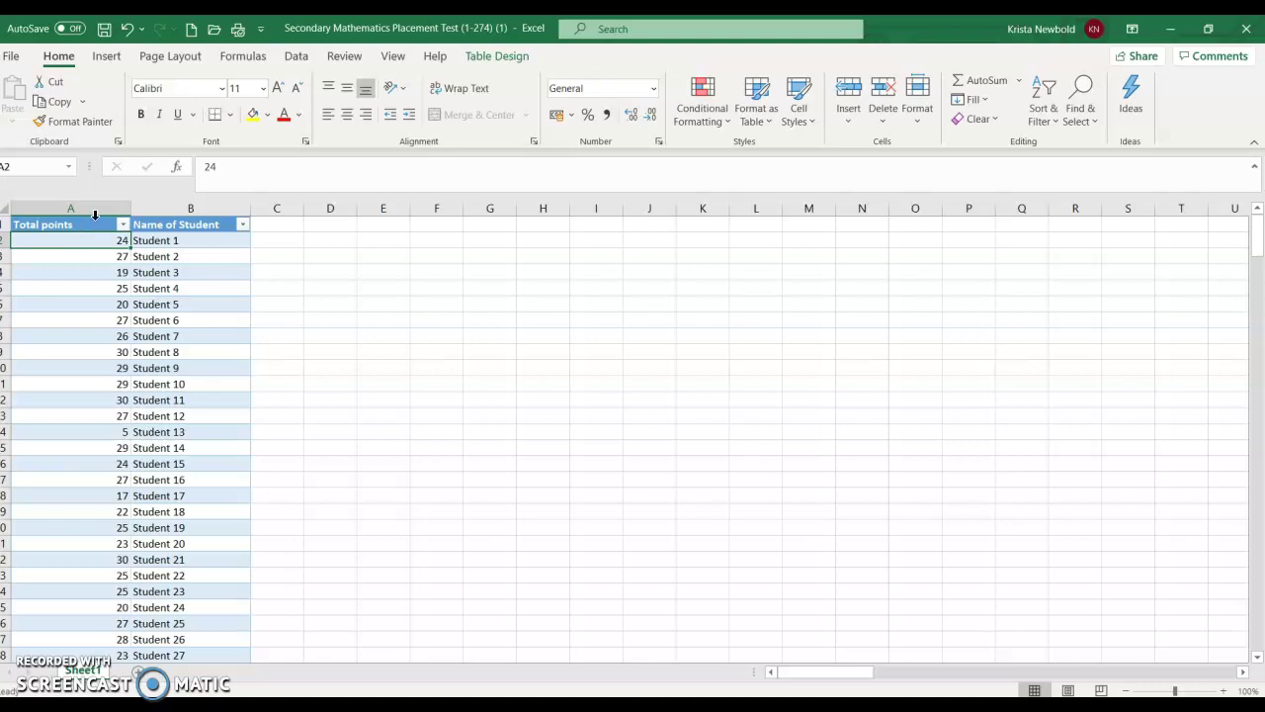
click(96, 243)
- Enter =[@[Total points]]/33*100 in C2 to fill the percentage column (Student 1: 72.72727)
click(266, 242)
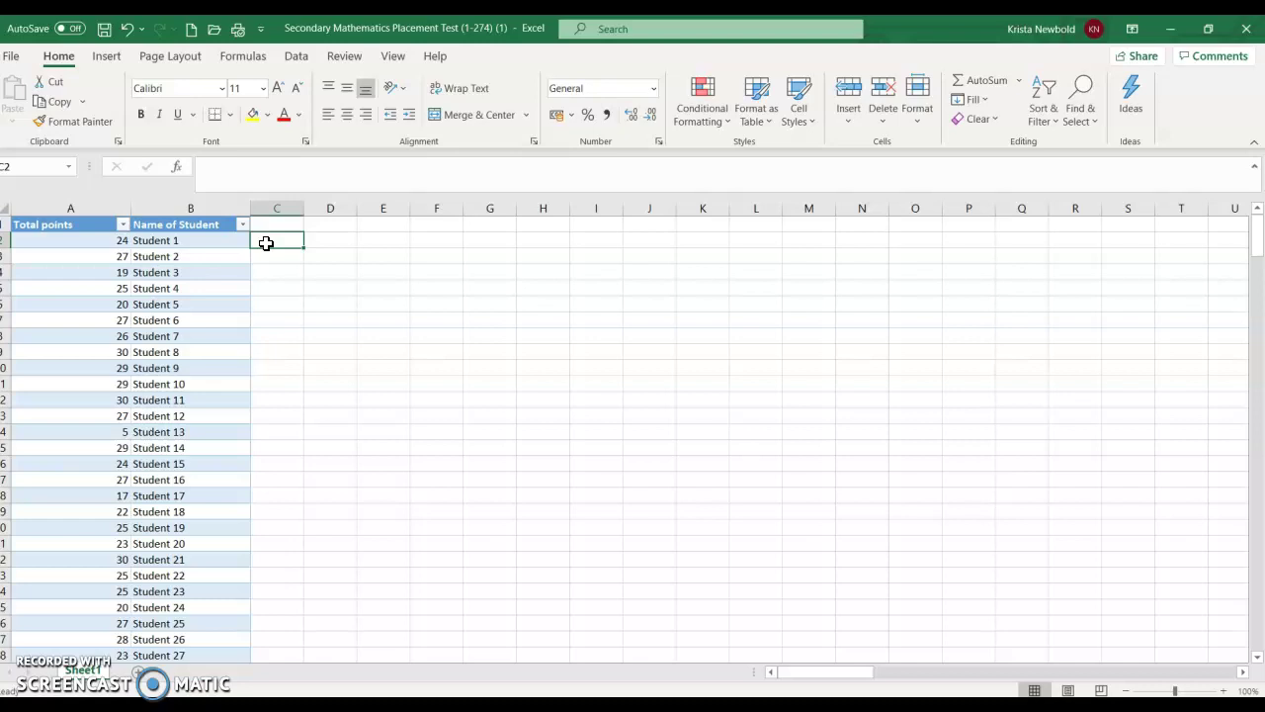
text(=)
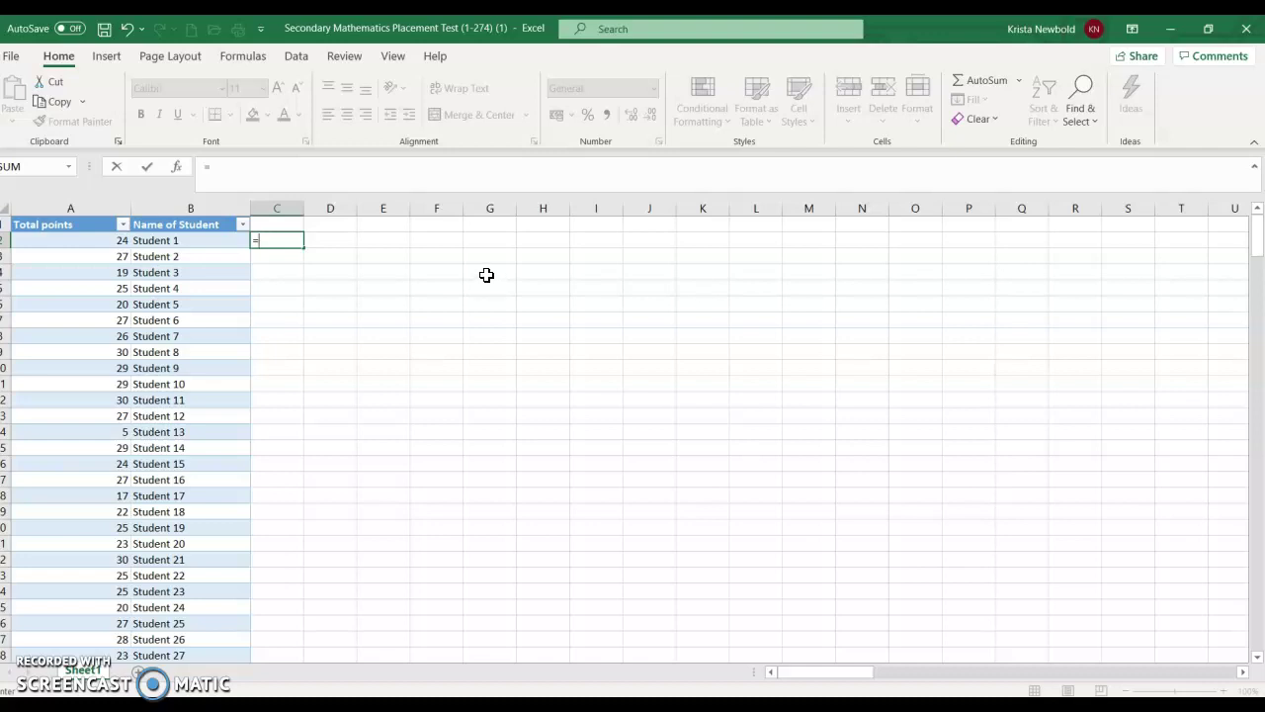
click(107, 214)
click(87, 242)
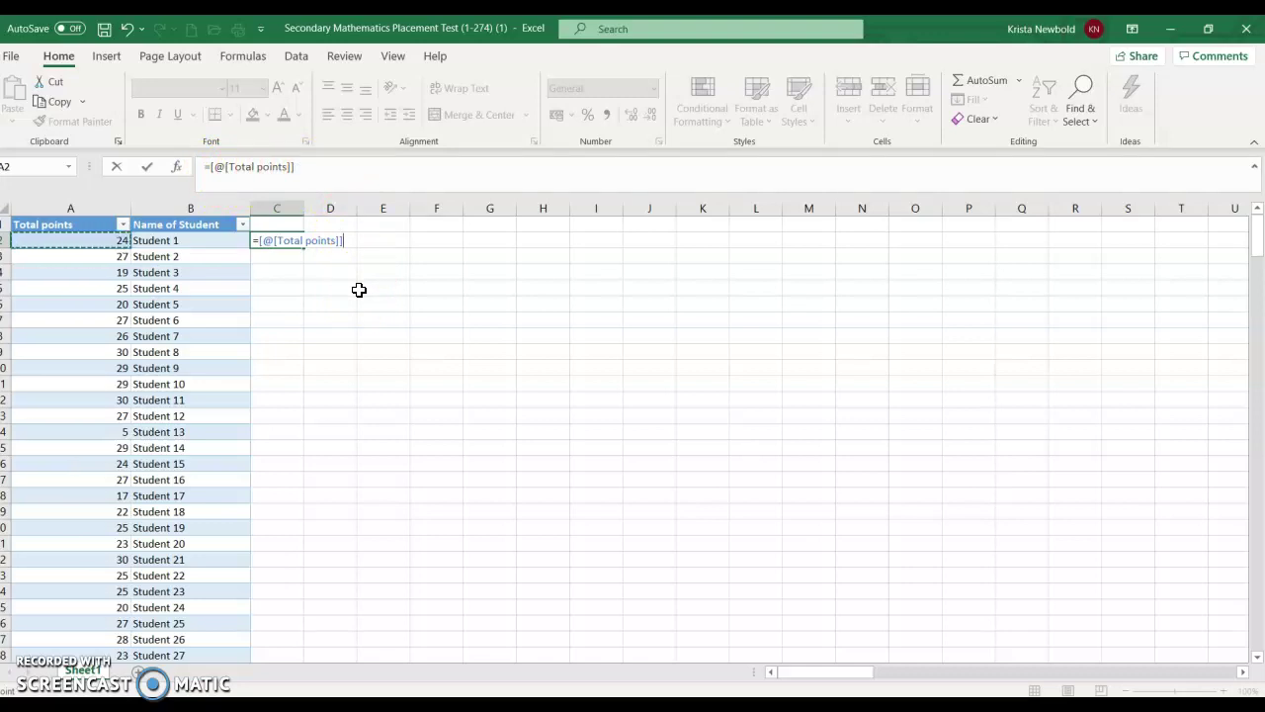
text(/33)
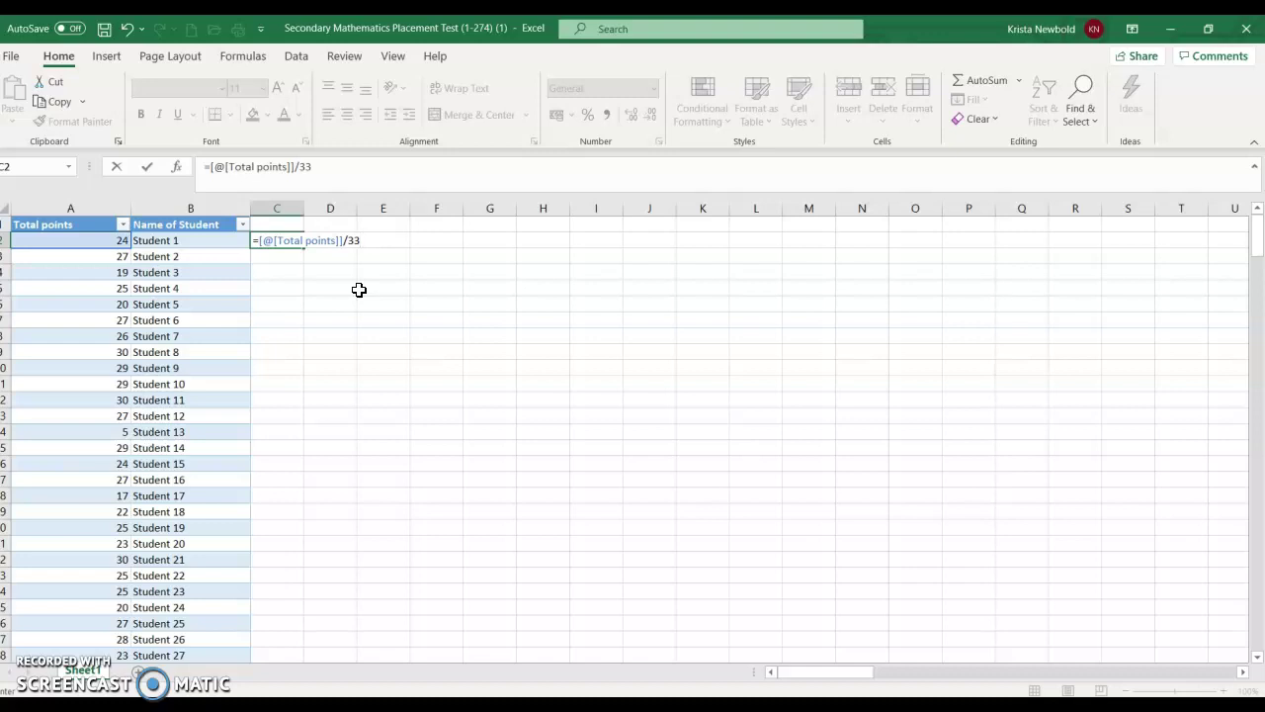
text(*100)
key(Return)
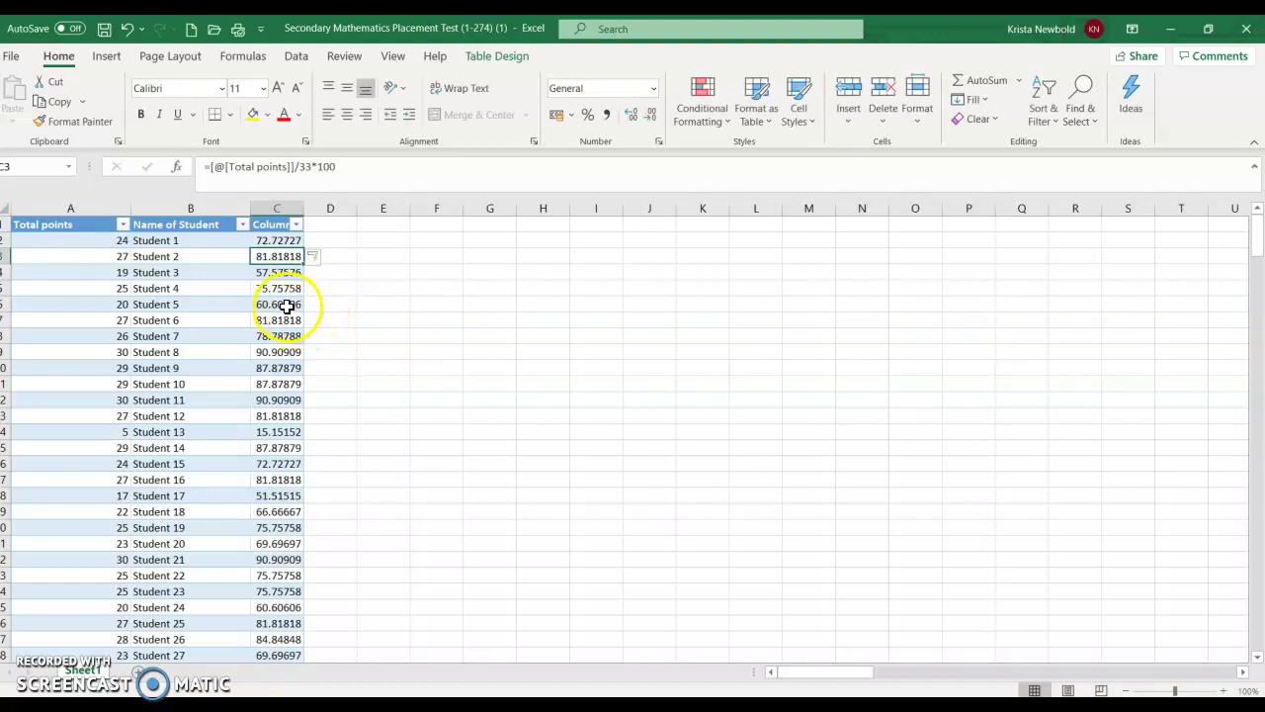
scroll(294, 308, down, 9)
scroll(285, 333, down, 20)
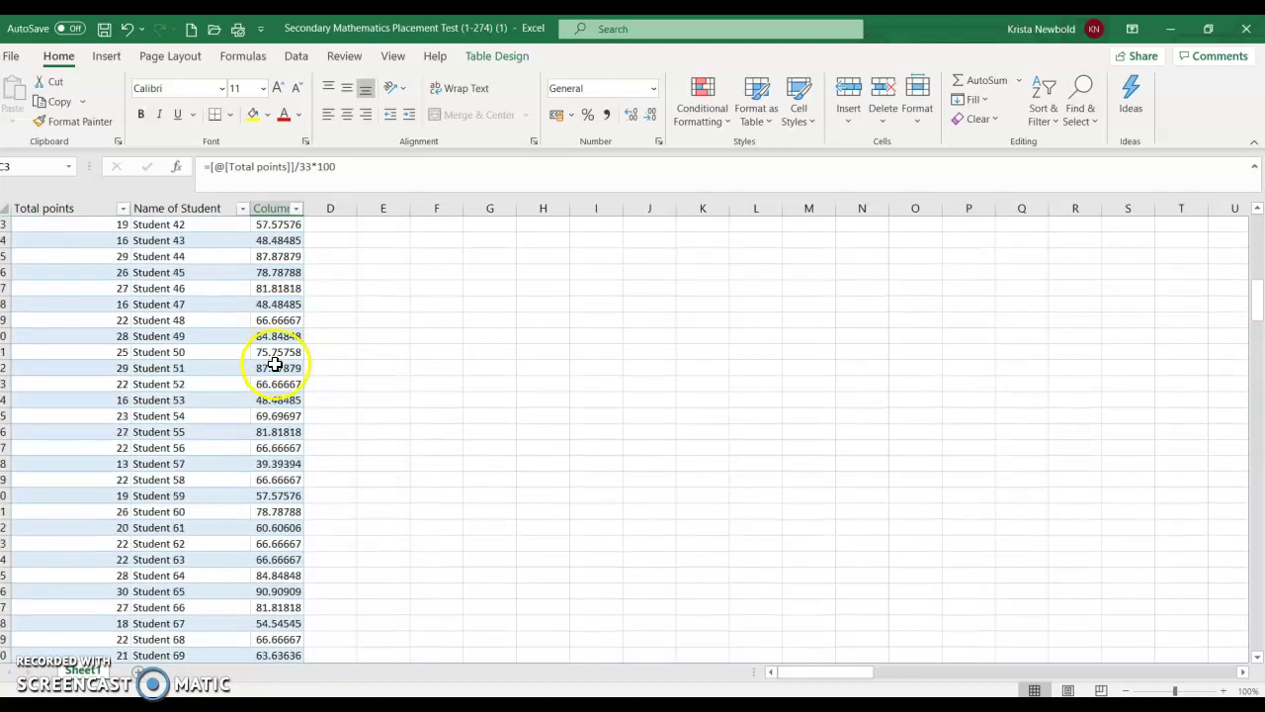
scroll(275, 368, down, 20)
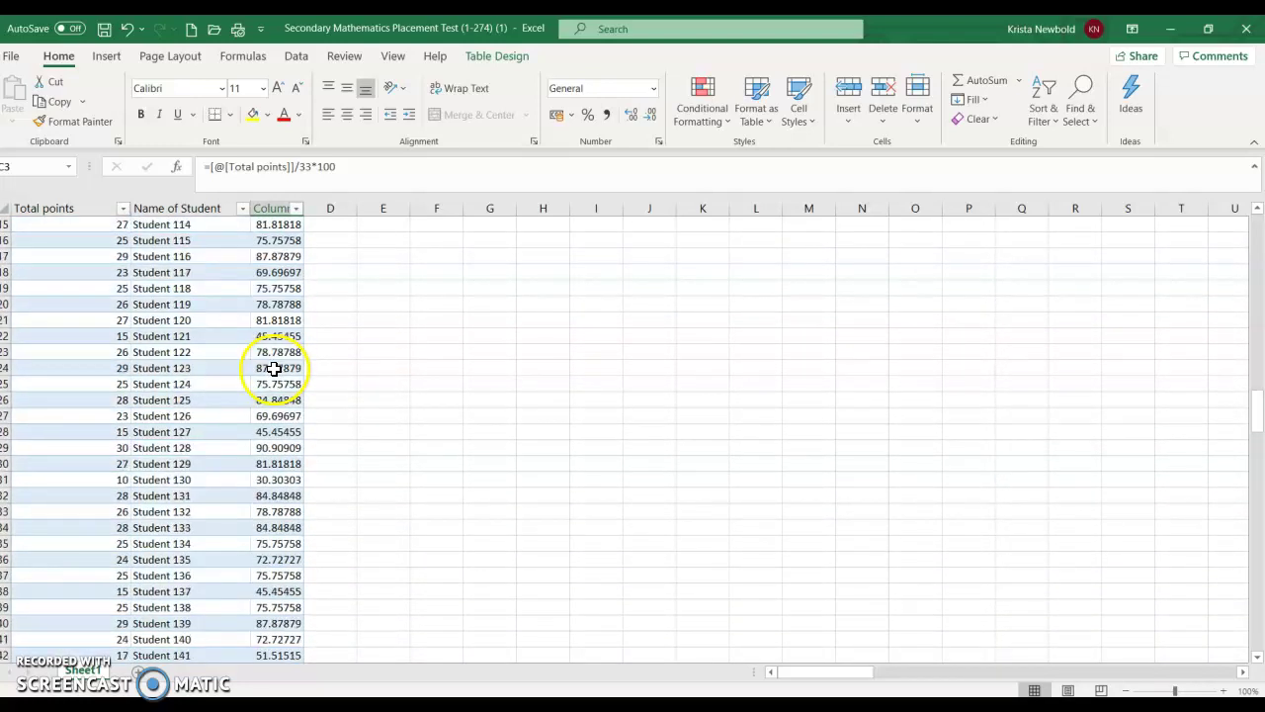
scroll(269, 371, down, 20)
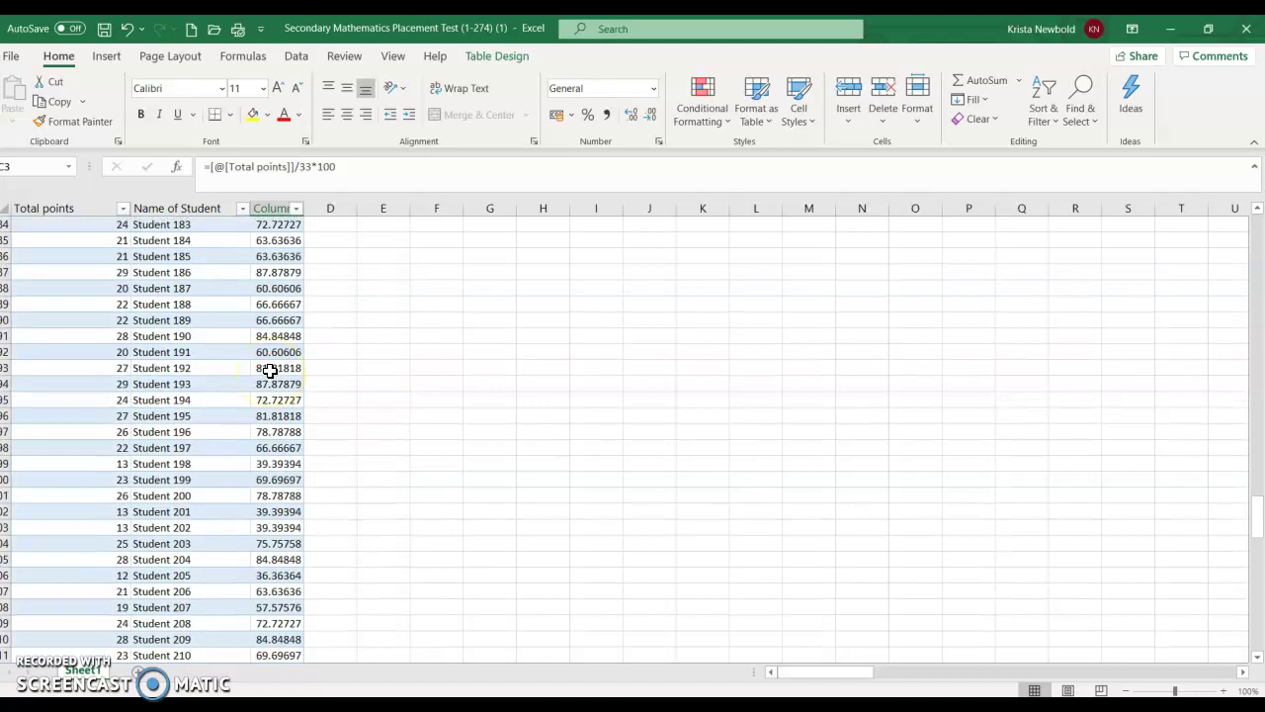
scroll(270, 370, down, 7)
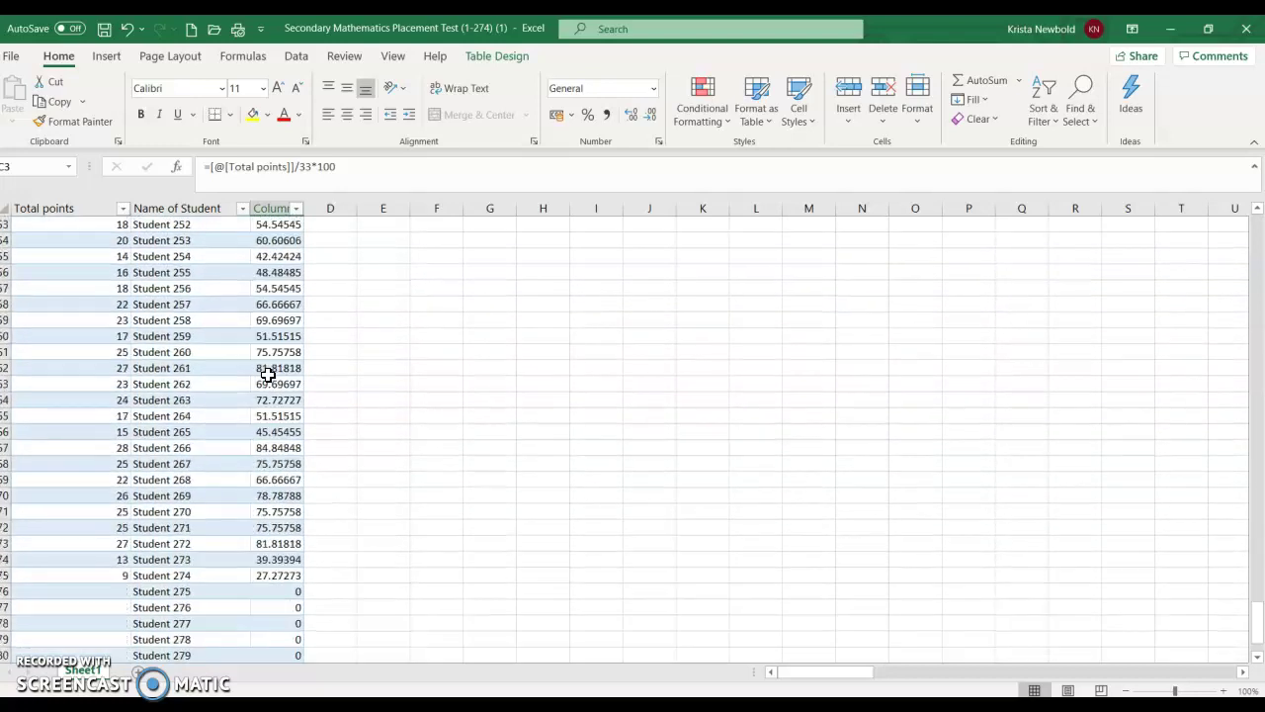
scroll(263, 358, up, 4)
click(262, 358)
scroll(260, 359, up, 20)
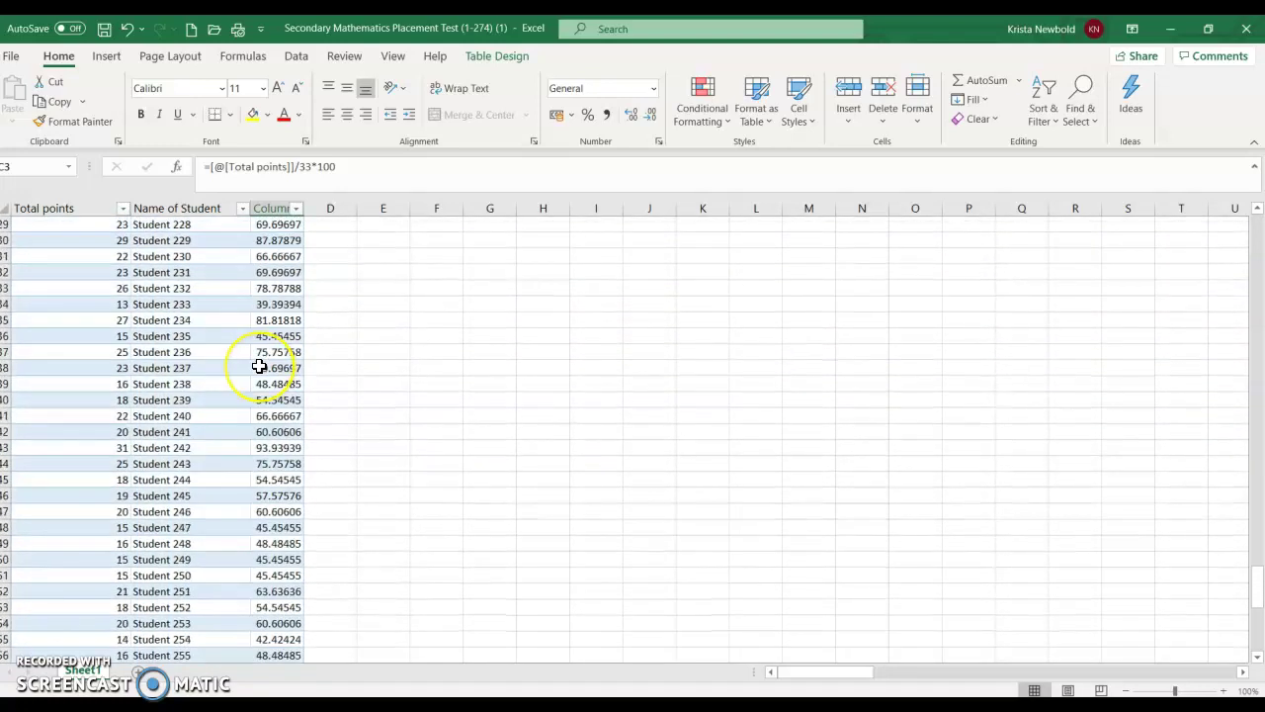
scroll(260, 367, up, 20)
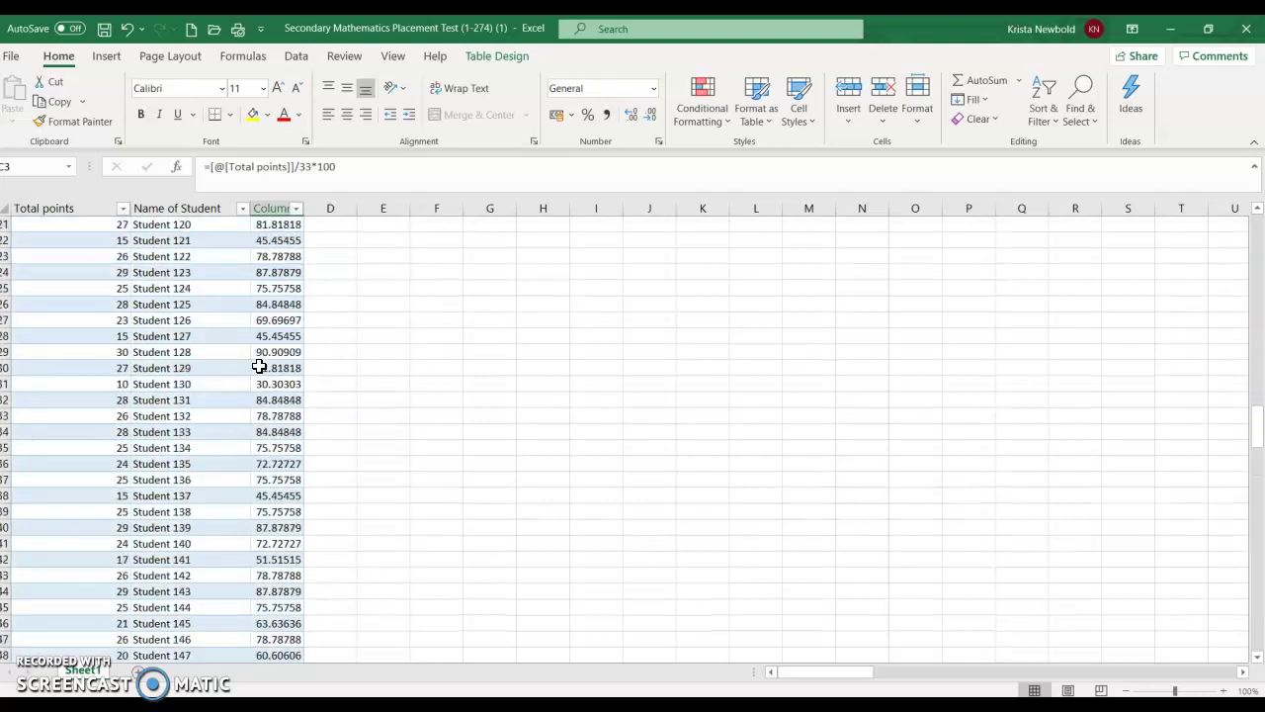
click(254, 377)
scroll(255, 381, up, 20)
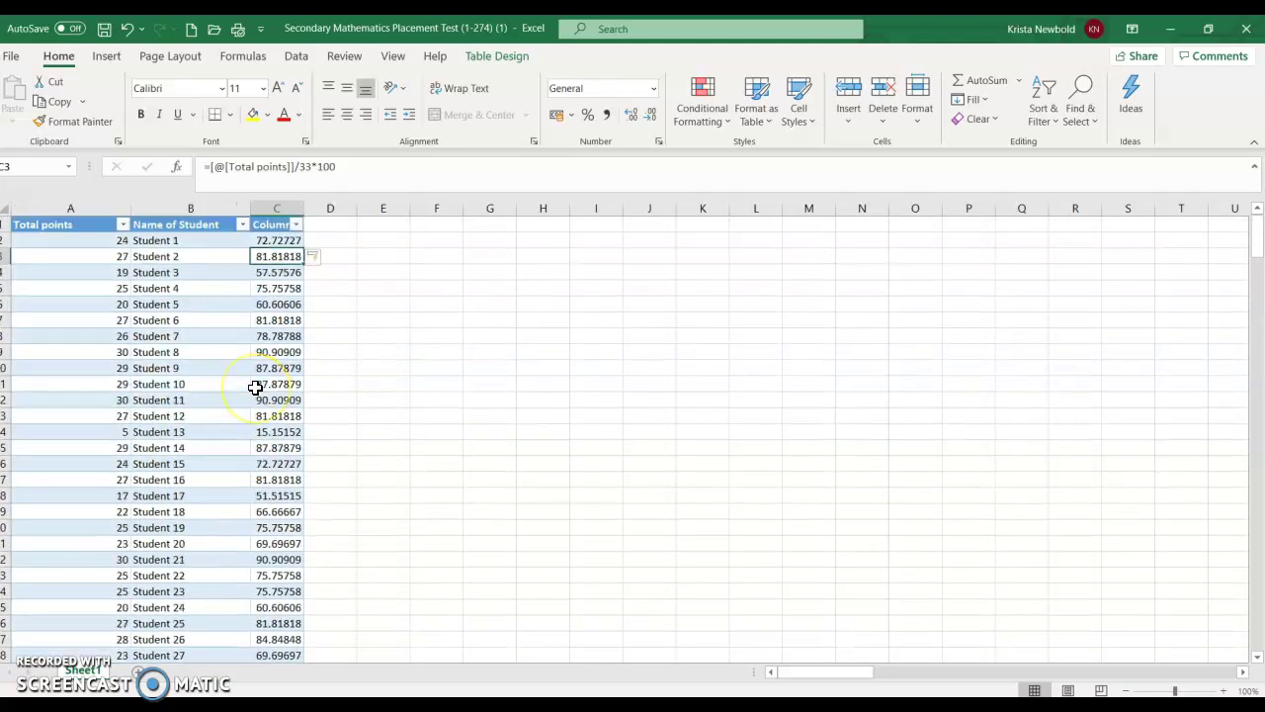
- Reduce column C's percentages to zero decimal places, e.g. 73 for Student 1
click(274, 205)
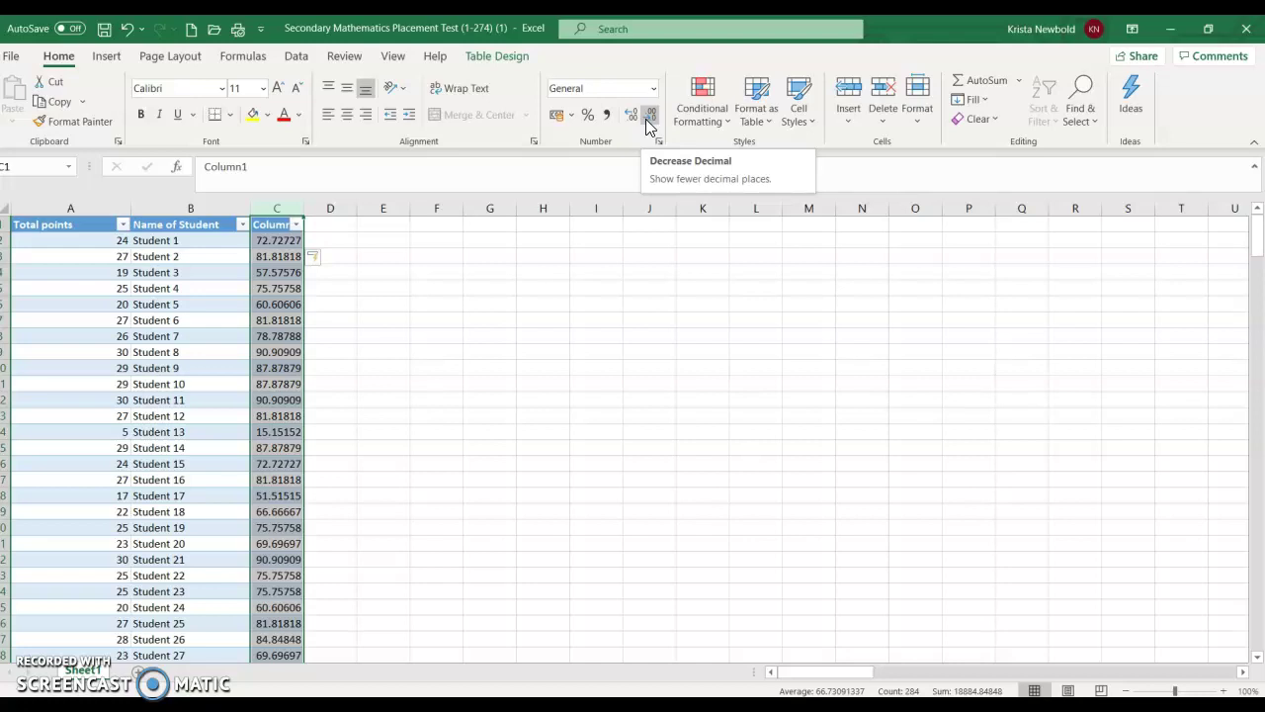
click(650, 117)
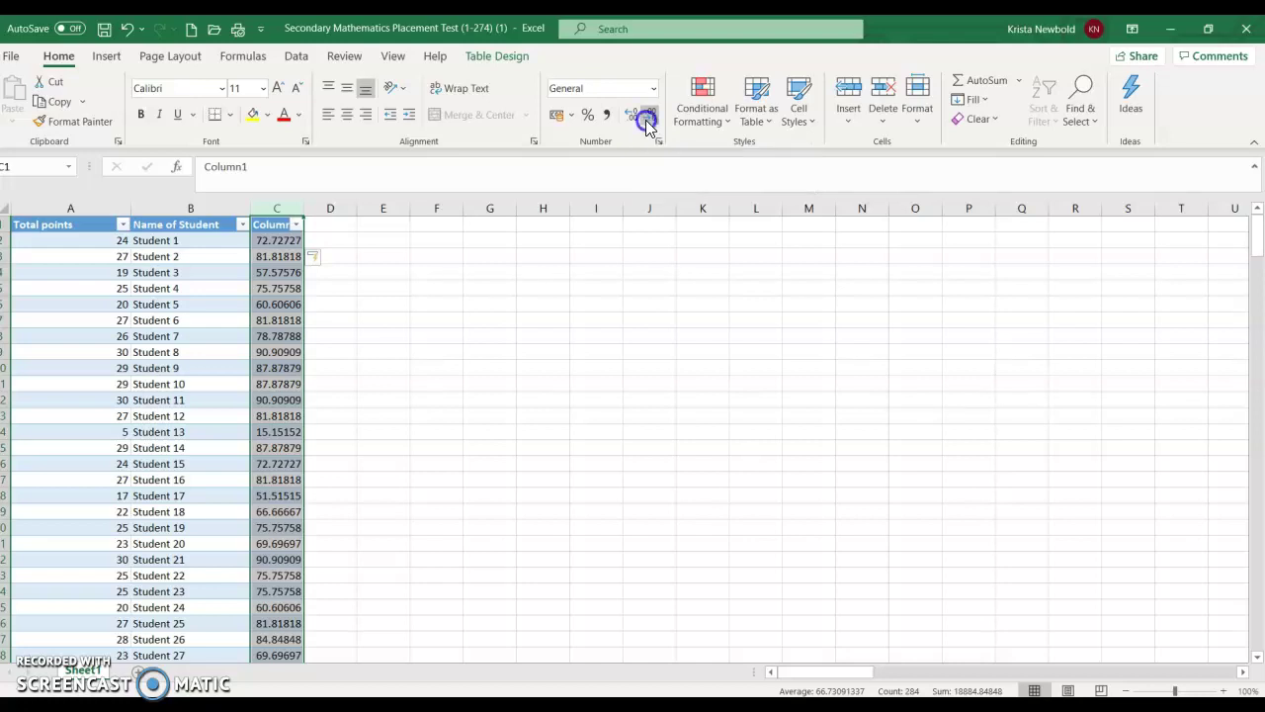
click(274, 241)
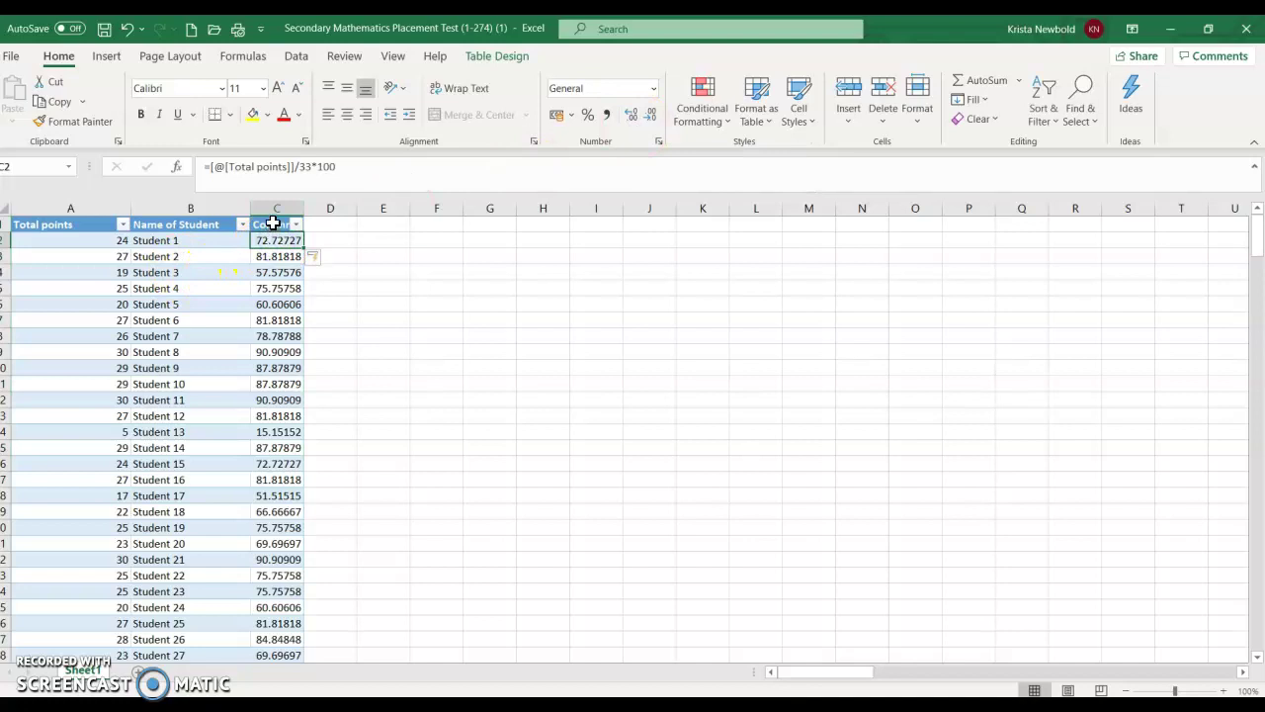
click(275, 225)
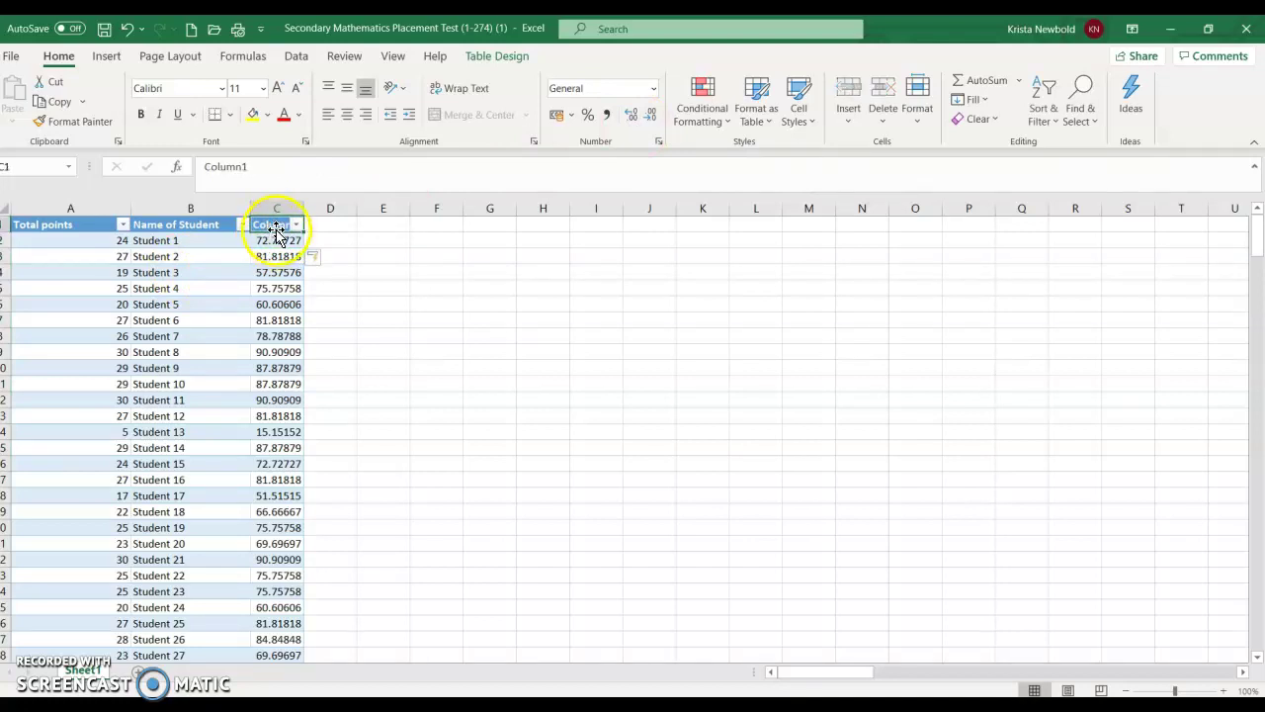
drag(274, 243, 261, 648)
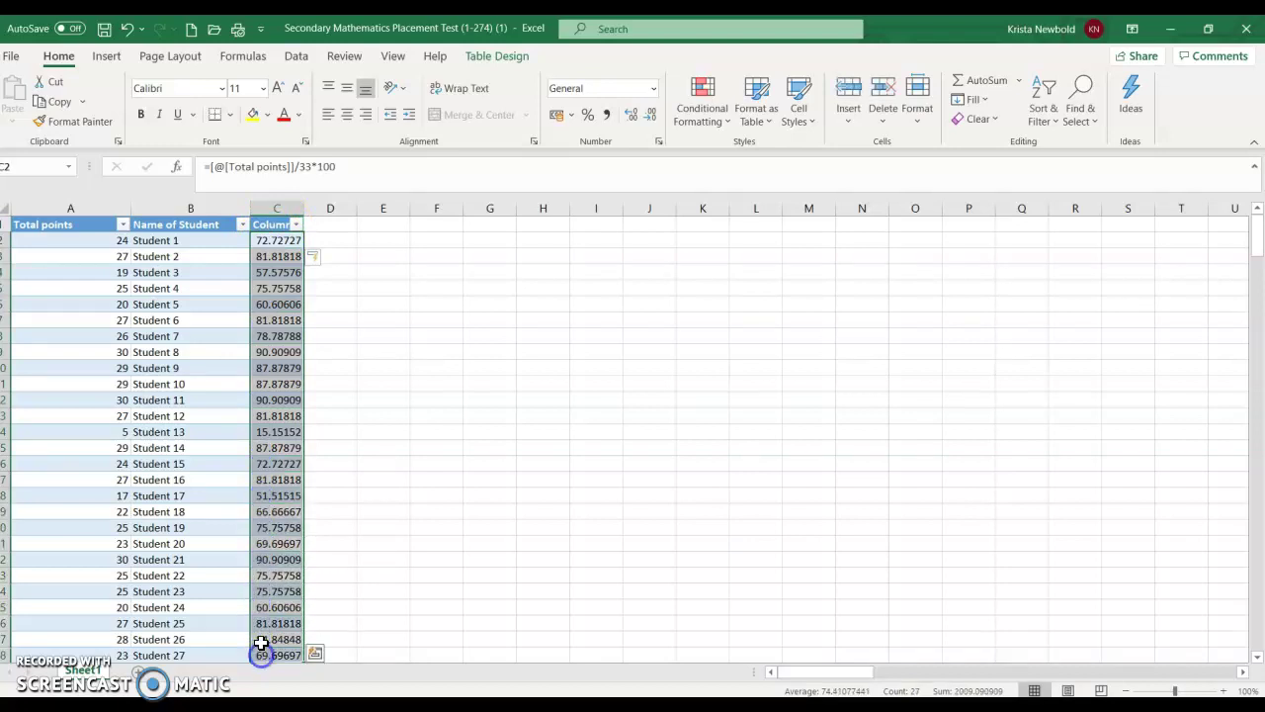
click(650, 116)
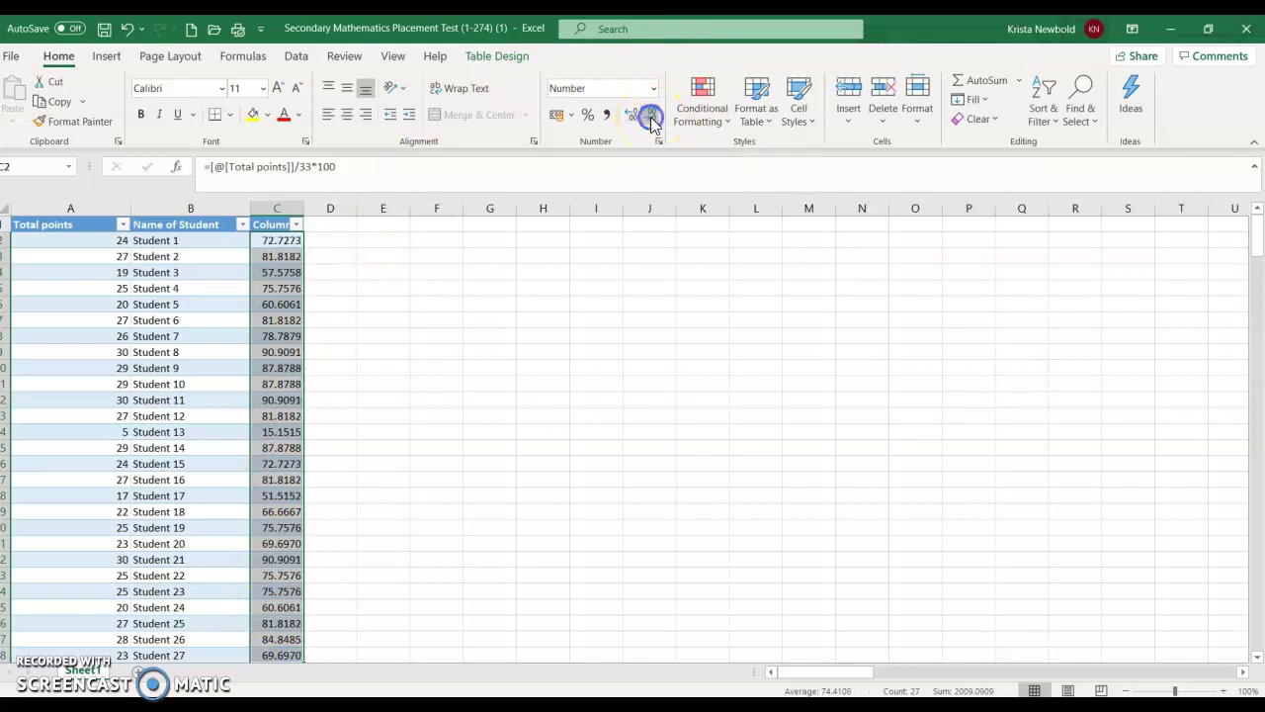
click(650, 116)
click(650, 117)
click(651, 116)
click(651, 117)
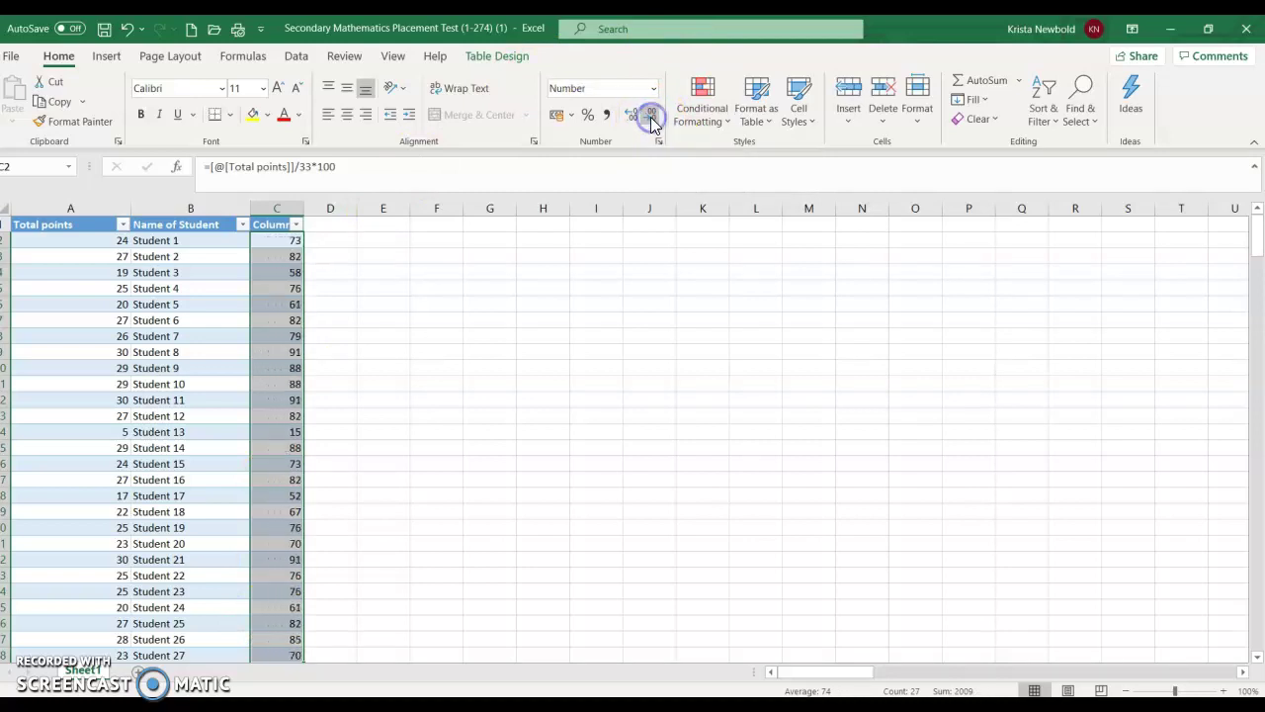
click(437, 383)
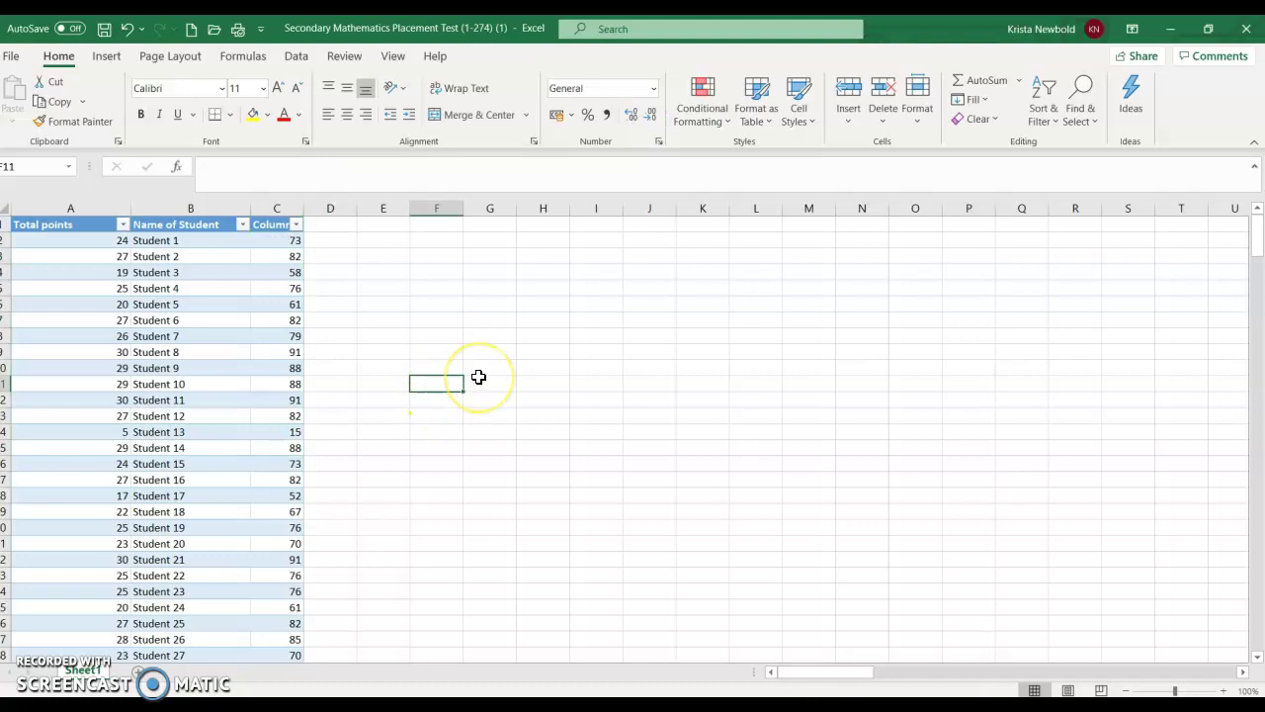